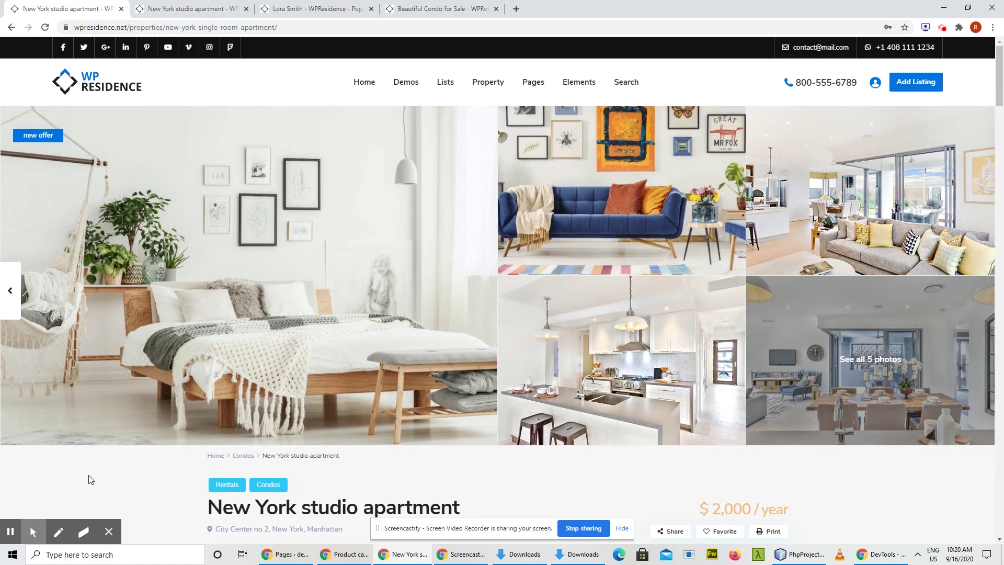
- Scroll past the New York studio apartment's gallery to its price, Overview and Description panels
{"action": "scroll", "coordinate": [99, 473], "scroll_direction": "down", "scroll_amount": 2}
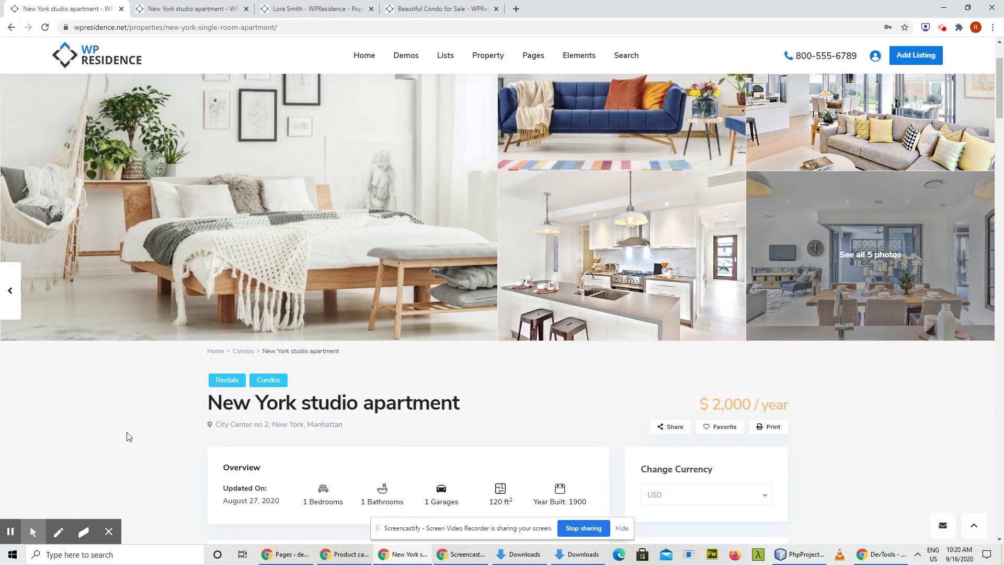
{"action": "scroll", "coordinate": [189, 420], "scroll_direction": "down", "scroll_amount": 2}
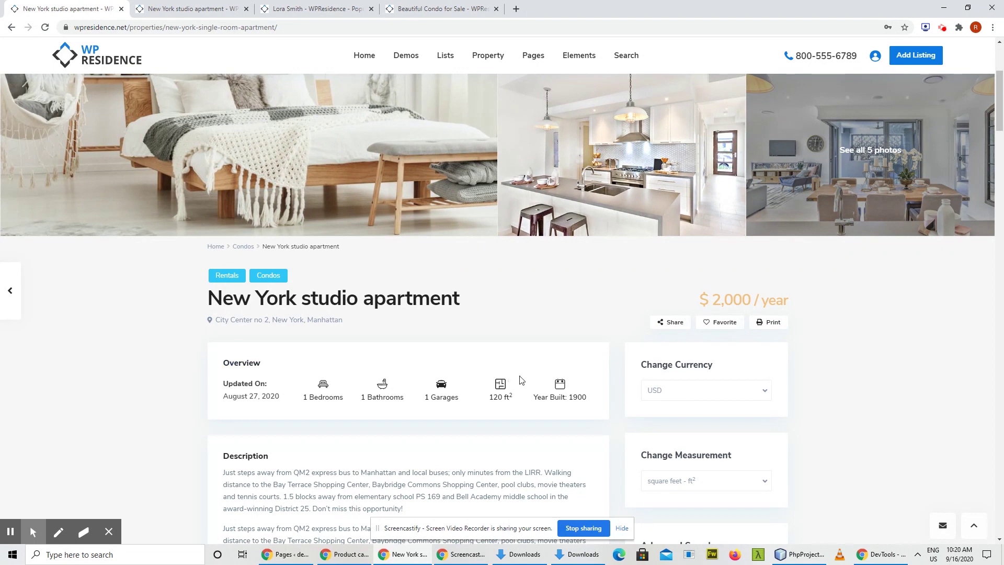
{"action": "scroll", "coordinate": [403, 387], "scroll_direction": "down", "scroll_amount": 1}
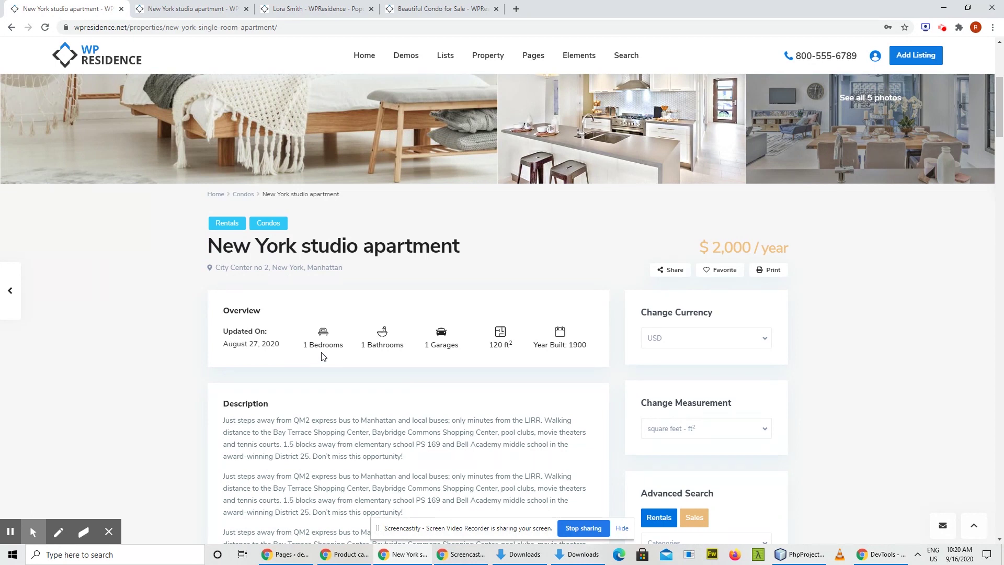
- Scroll through the New York studio listing in iPhone 6/7/8 device mode, then go to the agent profile
{"action": "left_click", "coordinate": [168, 9]}
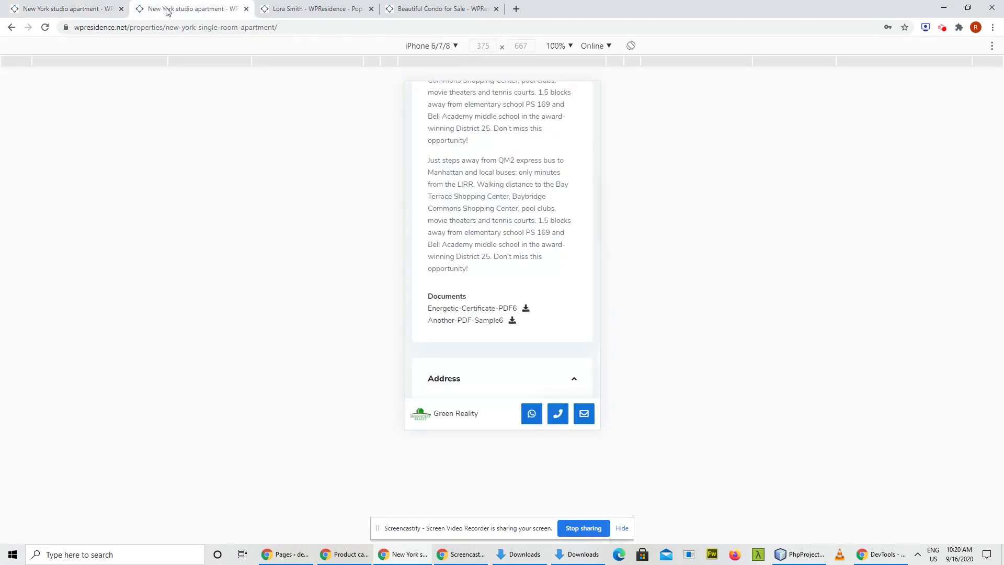
{"action": "scroll", "coordinate": [544, 290], "scroll_direction": "up", "scroll_amount": 15}
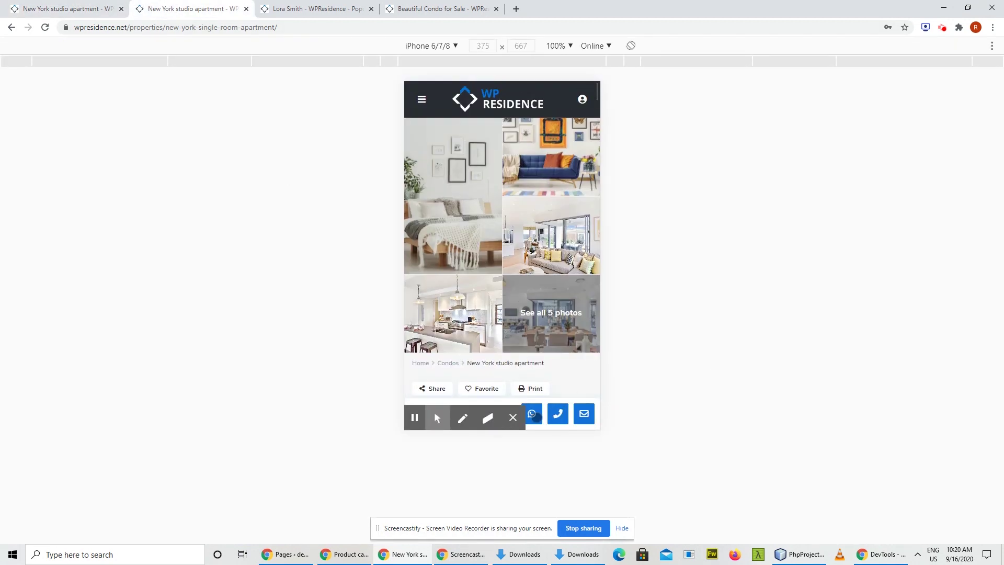
{"action": "left_click", "coordinate": [513, 418]}
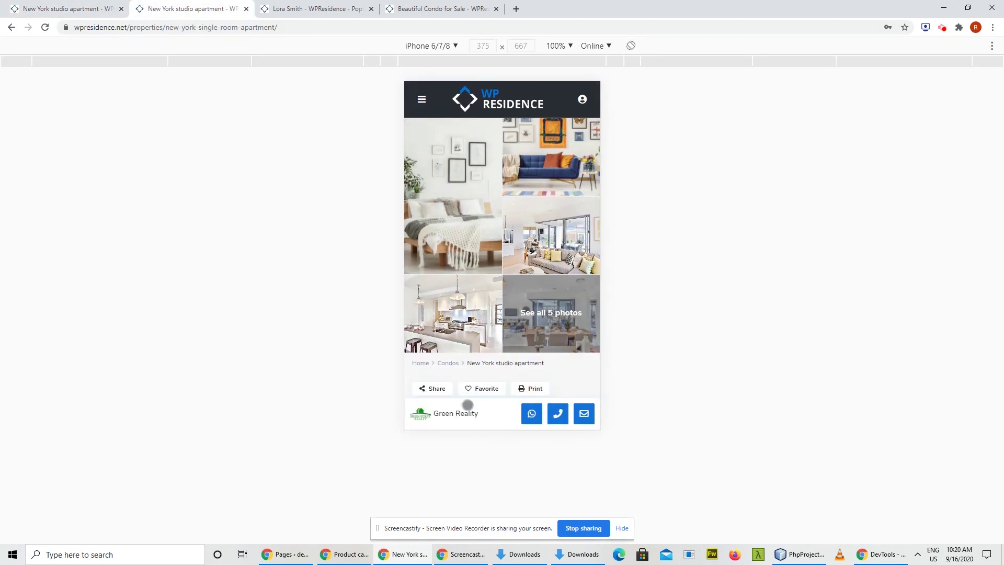
{"action": "scroll", "coordinate": [488, 400], "scroll_direction": "down", "scroll_amount": 3}
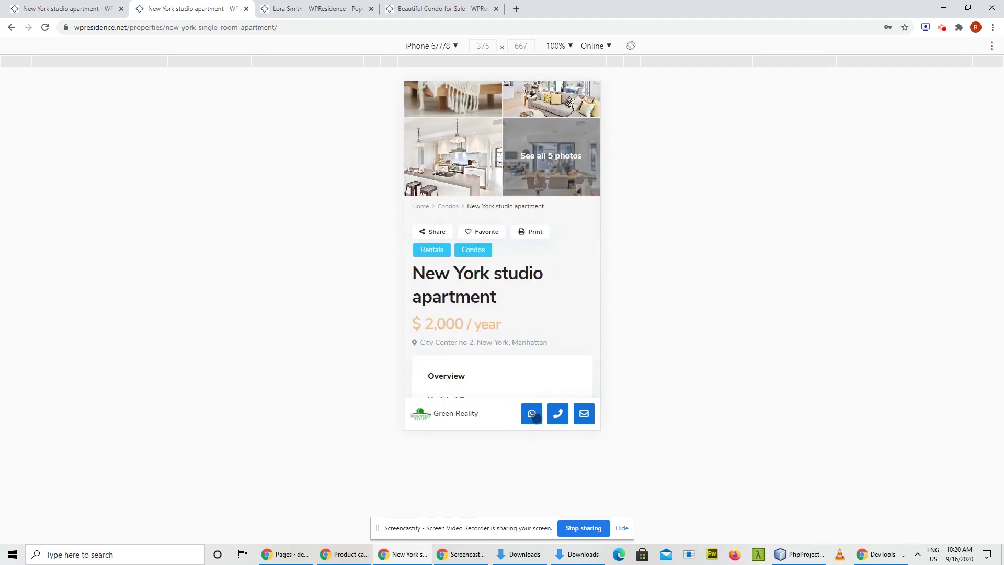
{"action": "scroll", "coordinate": [563, 347], "scroll_direction": "up", "scroll_amount": 3}
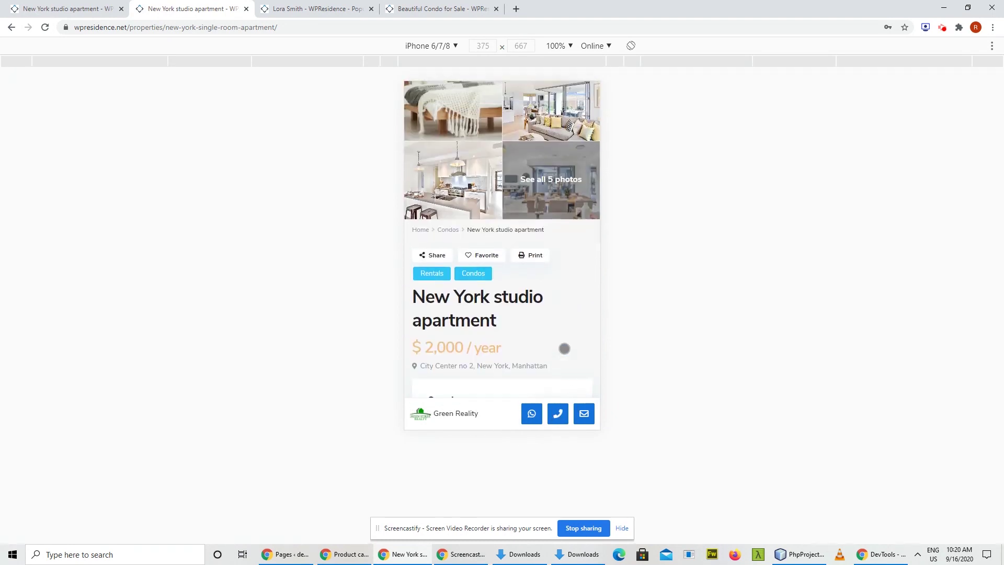
{"action": "scroll", "coordinate": [561, 349], "scroll_direction": "down", "scroll_amount": 10}
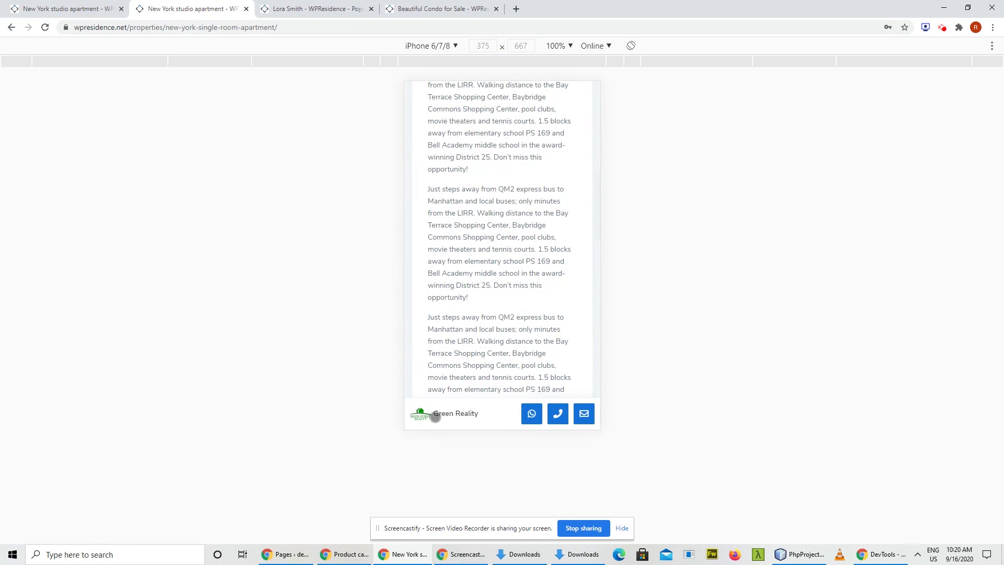
{"action": "scroll", "coordinate": [513, 402], "scroll_direction": "up", "scroll_amount": 10}
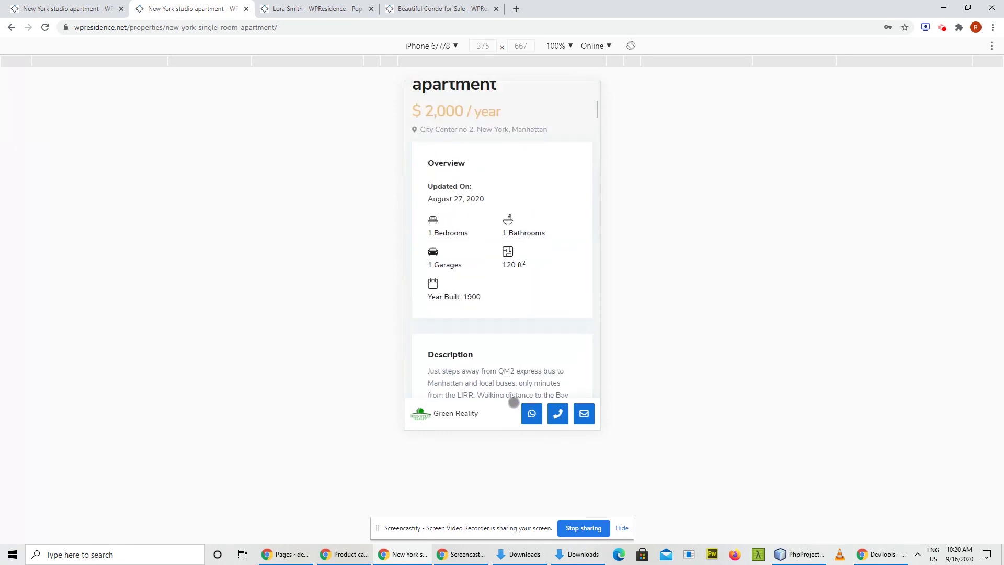
{"action": "left_click", "coordinate": [341, 8]}
- Scroll the agent profile, then view Beautiful Condo for Sale down to its Features and Map
{"action": "scroll", "coordinate": [531, 304], "scroll_direction": "up", "scroll_amount": 12}
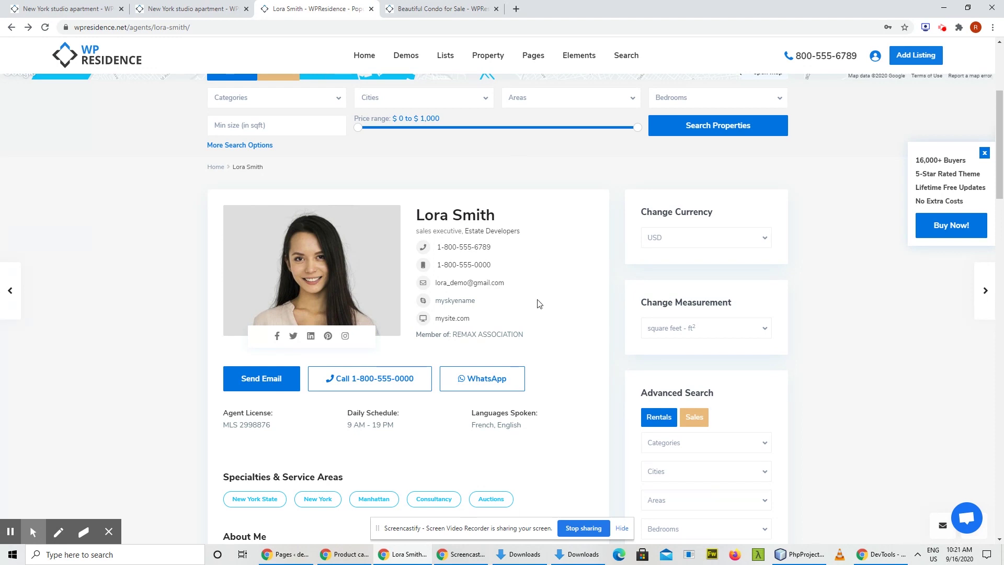
{"action": "scroll", "coordinate": [540, 304], "scroll_direction": "down", "scroll_amount": 1}
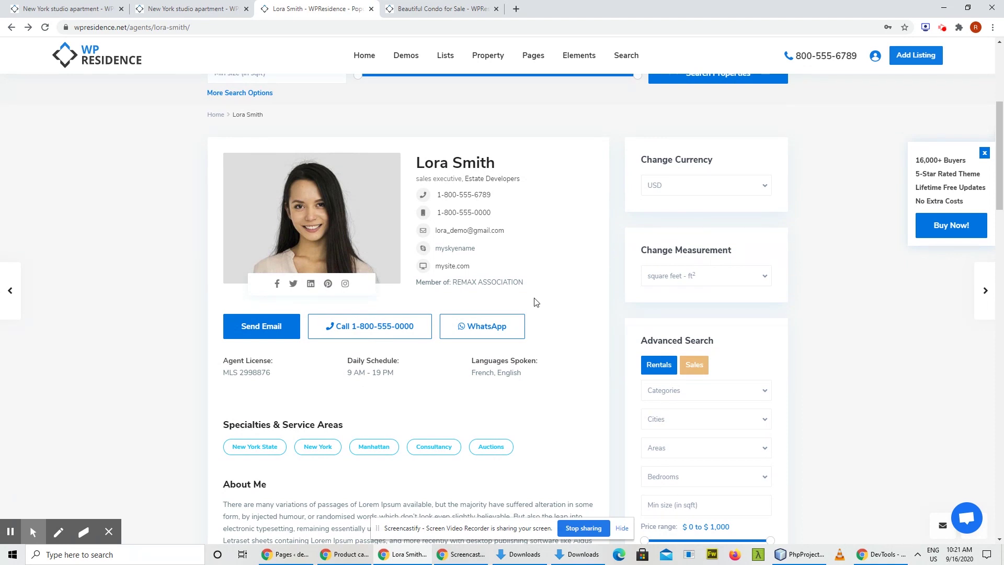
{"action": "left_click", "coordinate": [466, 5]}
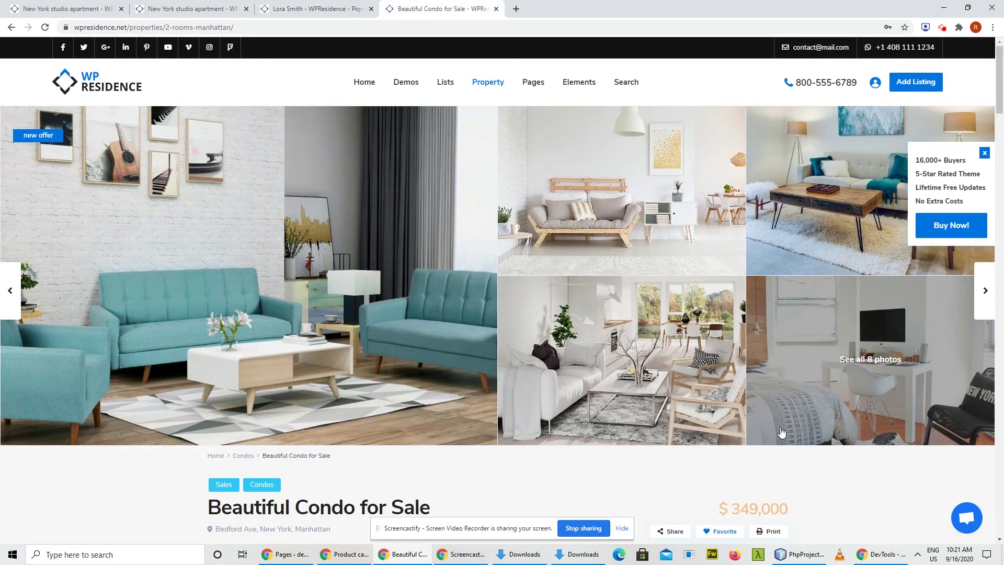
{"action": "scroll", "coordinate": [738, 226], "scroll_direction": "down", "scroll_amount": 8}
{"action": "scroll", "coordinate": [790, 267], "scroll_direction": "down", "scroll_amount": 5}
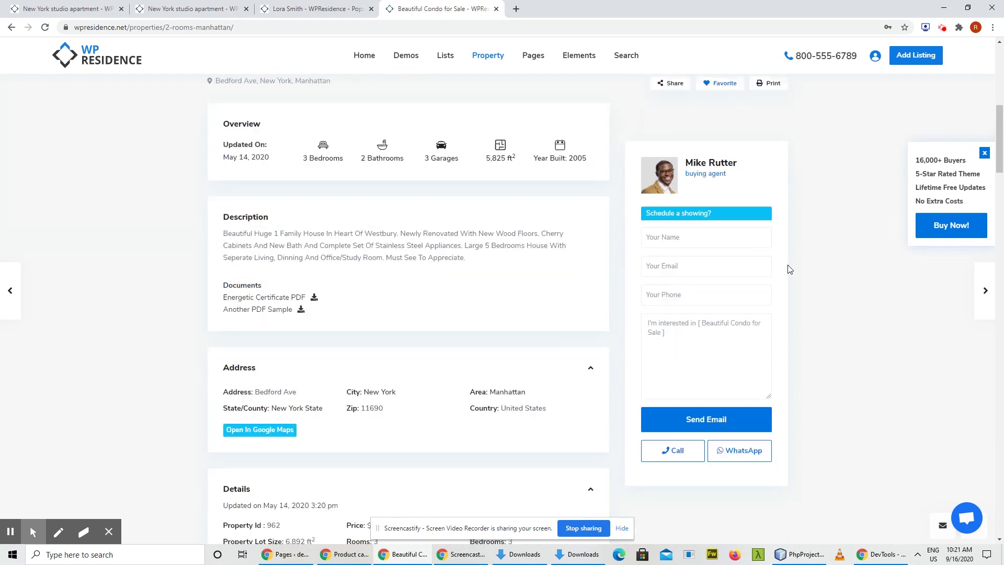
{"action": "scroll", "coordinate": [799, 287], "scroll_direction": "down", "scroll_amount": 5}
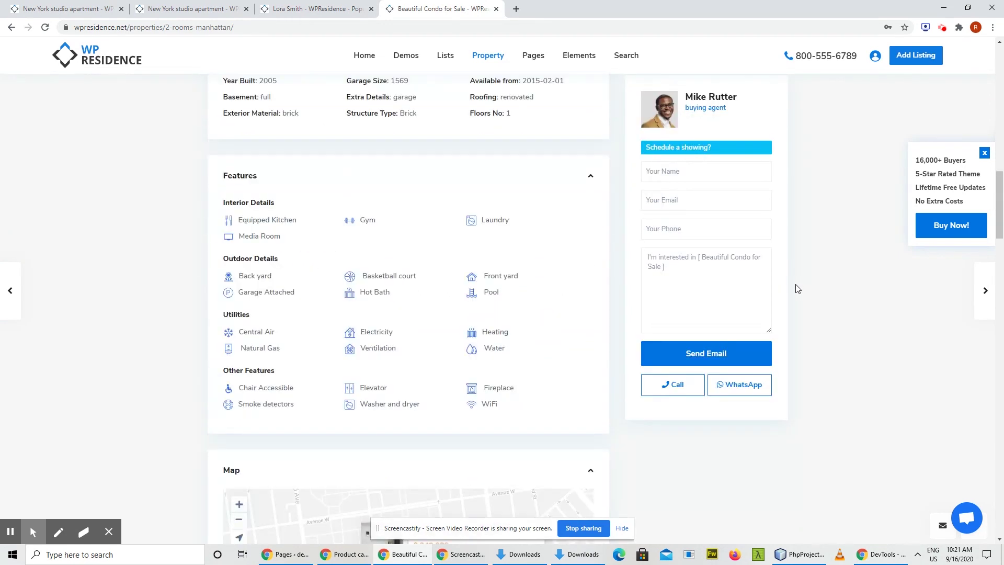
{"action": "scroll", "coordinate": [798, 289], "scroll_direction": "down", "scroll_amount": 1}
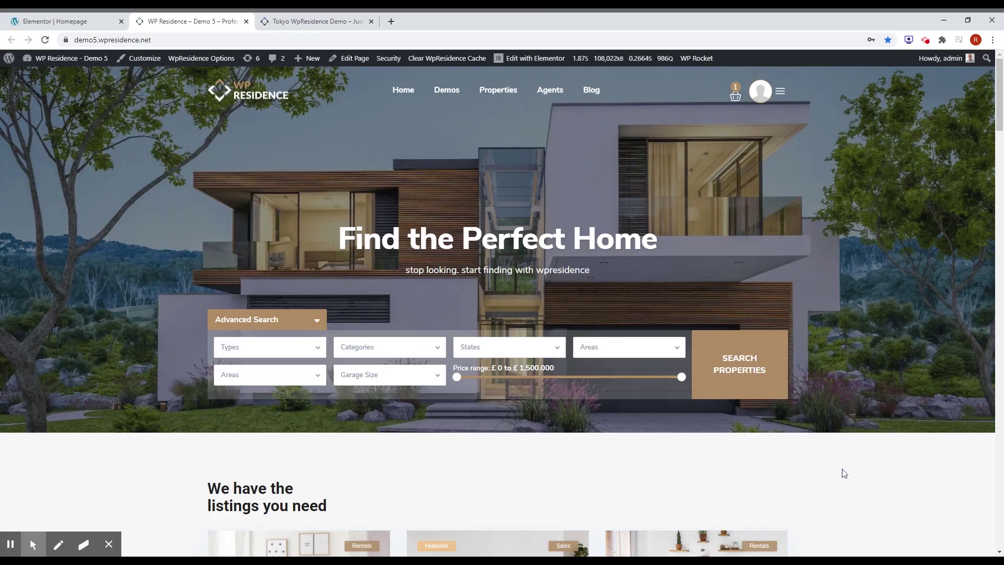
- Scroll the listing page down to the Apartment plans section
{"action": "scroll", "coordinate": [844, 474], "scroll_direction": "down", "scroll_amount": 4}
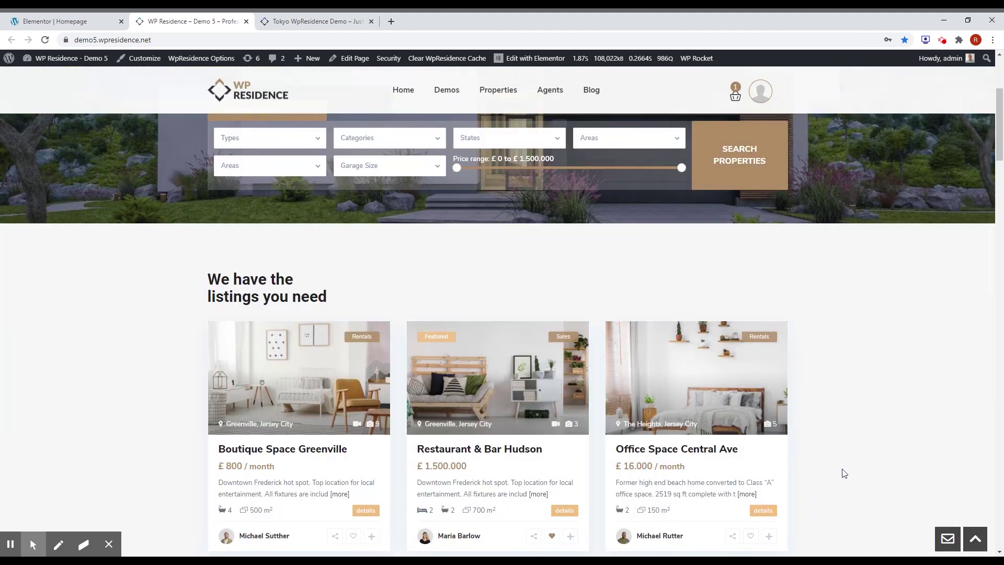
{"action": "scroll", "coordinate": [844, 473], "scroll_direction": "down", "scroll_amount": 20}
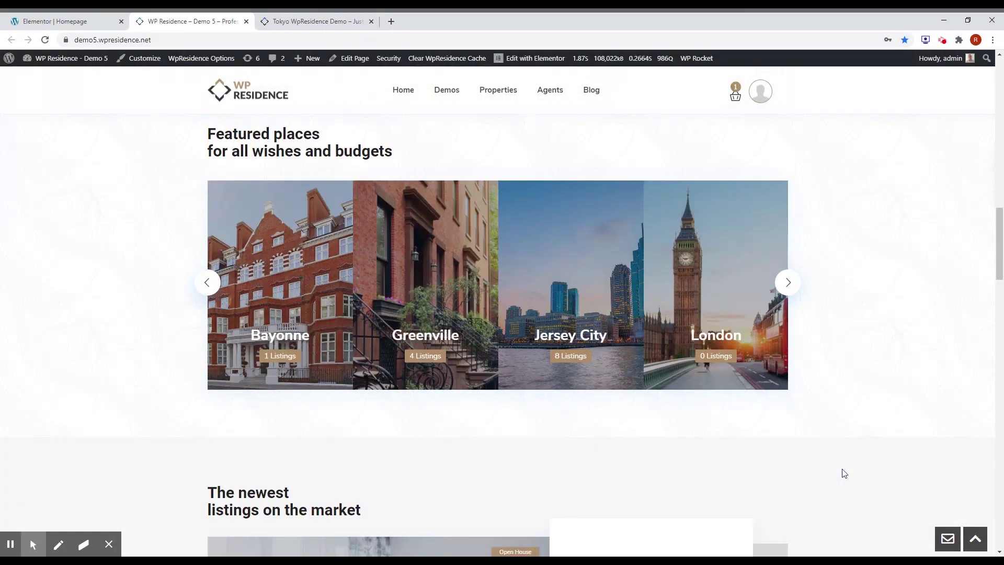
{"action": "scroll", "coordinate": [844, 473], "scroll_direction": "down", "scroll_amount": 10}
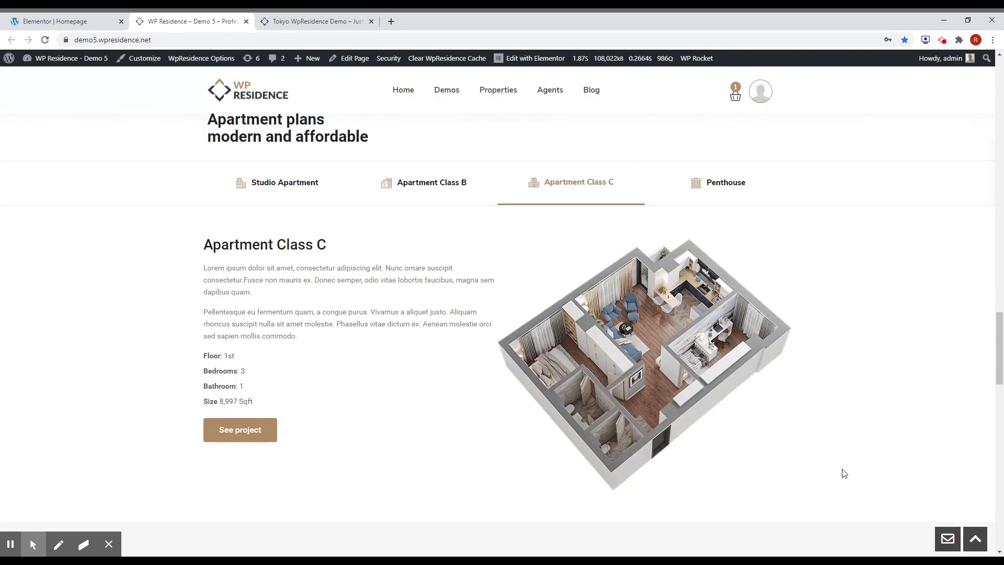
{"action": "scroll", "coordinate": [844, 473], "scroll_direction": "up", "scroll_amount": 1}
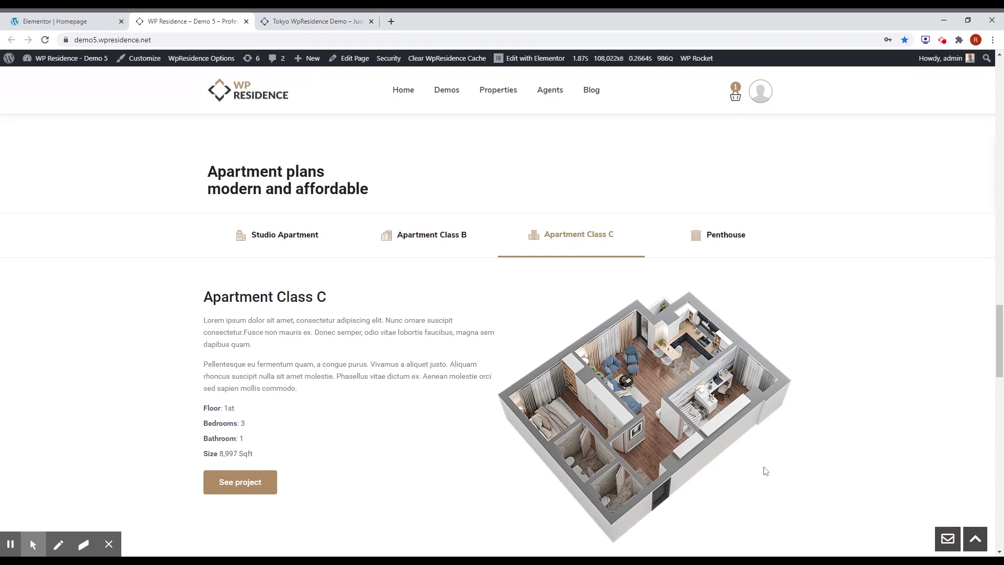
- Show the Studio Apartment, Class B, Class C and Penthouse floor plans, then open the homepage in Elementor
{"action": "left_click", "coordinate": [268, 248]}
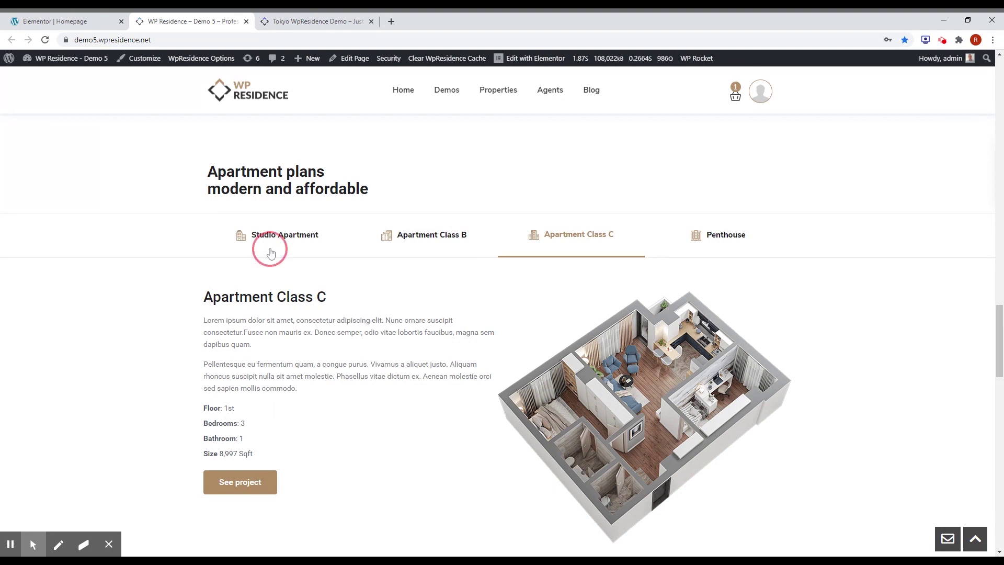
{"action": "left_click", "coordinate": [451, 248]}
{"action": "left_click", "coordinate": [579, 250]}
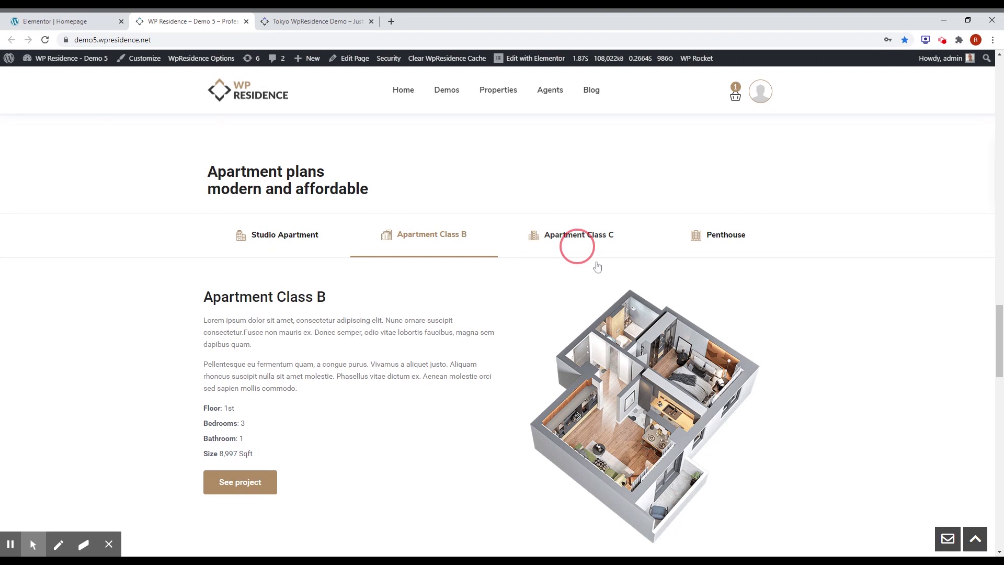
{"action": "left_click", "coordinate": [727, 244]}
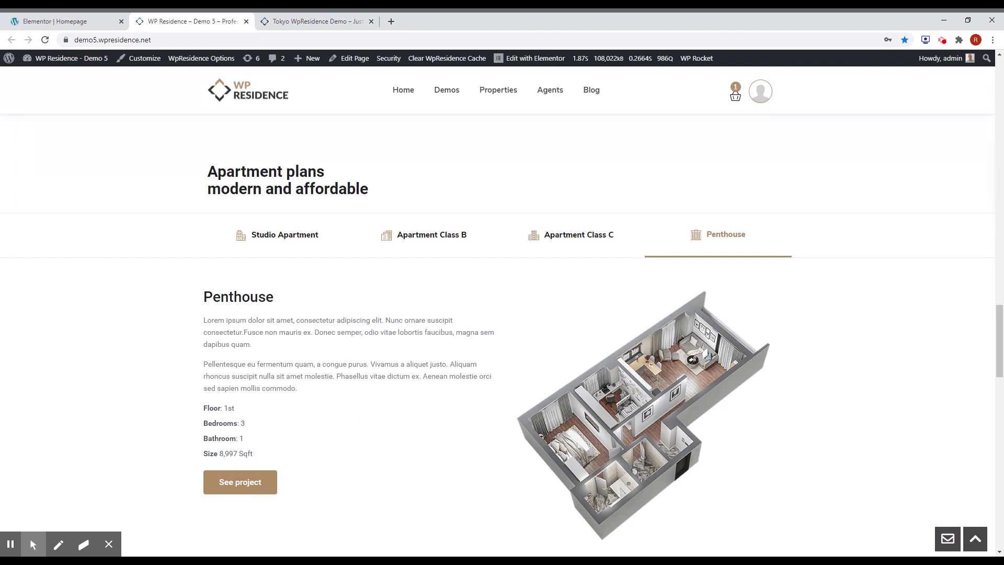
{"action": "left_click", "coordinate": [61, 20]}
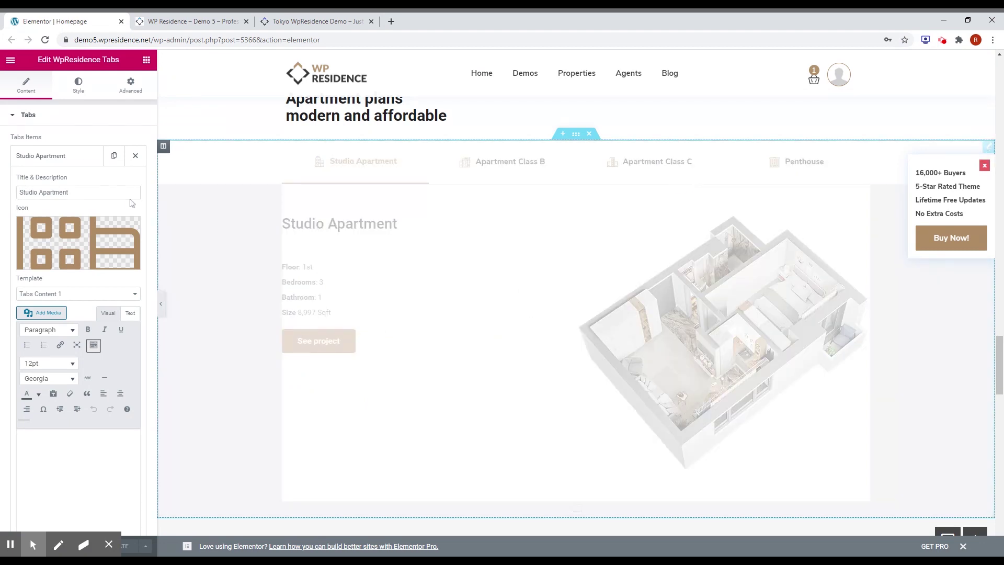
- Expand the Tabs widget's items and open the Studio Apartment tab's settings and template choices
{"action": "left_click", "coordinate": [16, 117]}
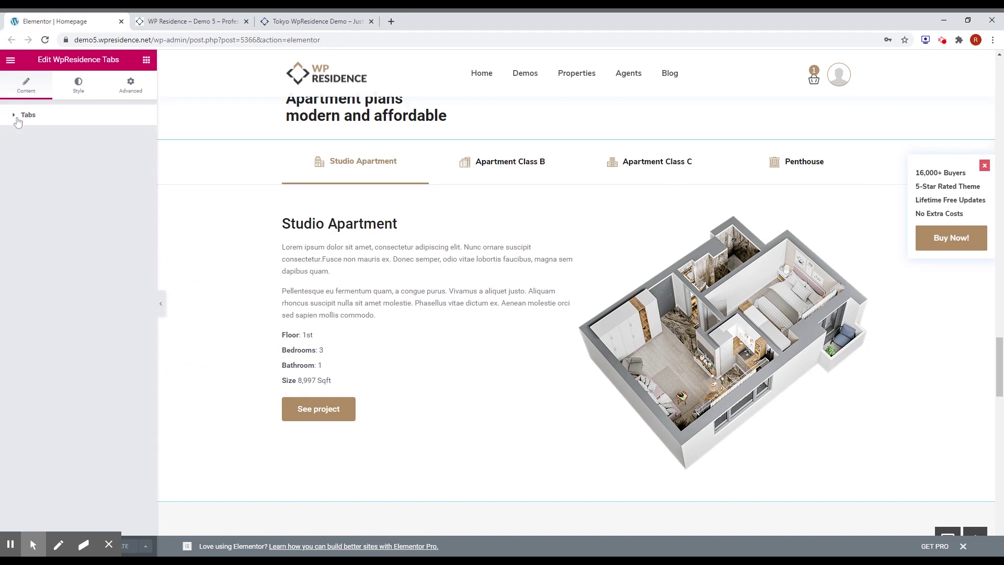
{"action": "left_click", "coordinate": [33, 116]}
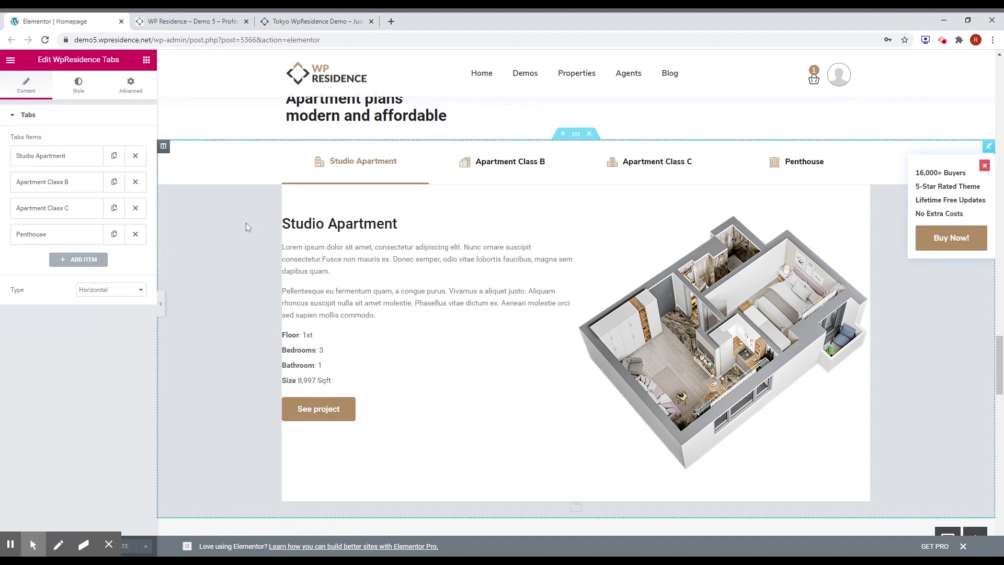
{"action": "left_click", "coordinate": [49, 157]}
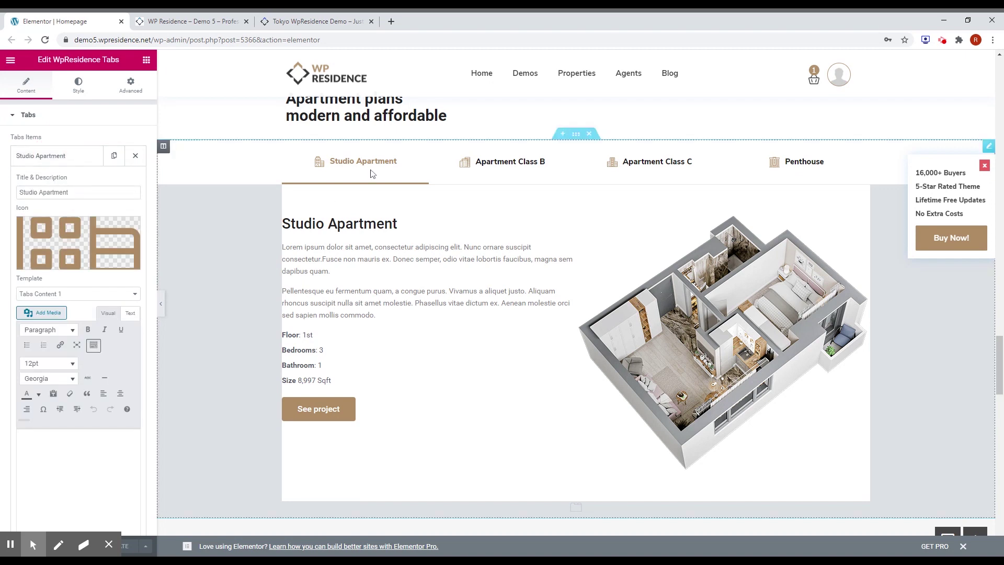
{"action": "mouse_move", "coordinate": [74, 251]}
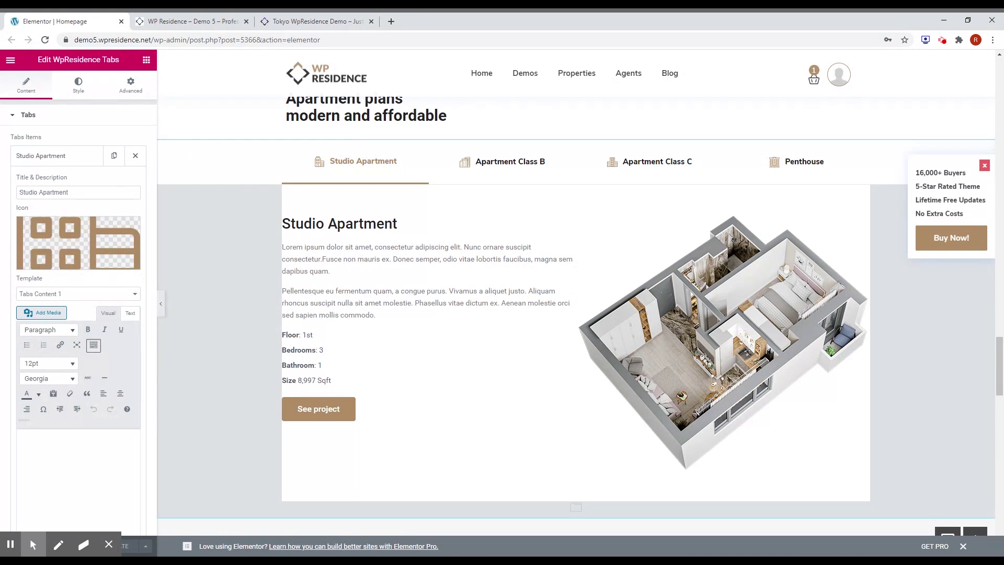
{"action": "left_click", "coordinate": [77, 300]}
{"action": "left_click", "coordinate": [77, 301]}
- Type 'Sdfd' into the Studio Apartment tab's content editor, then return to the live Demo 5 page
{"action": "left_click", "coordinate": [98, 432]}
{"action": "type", "text": "Sdfd"}
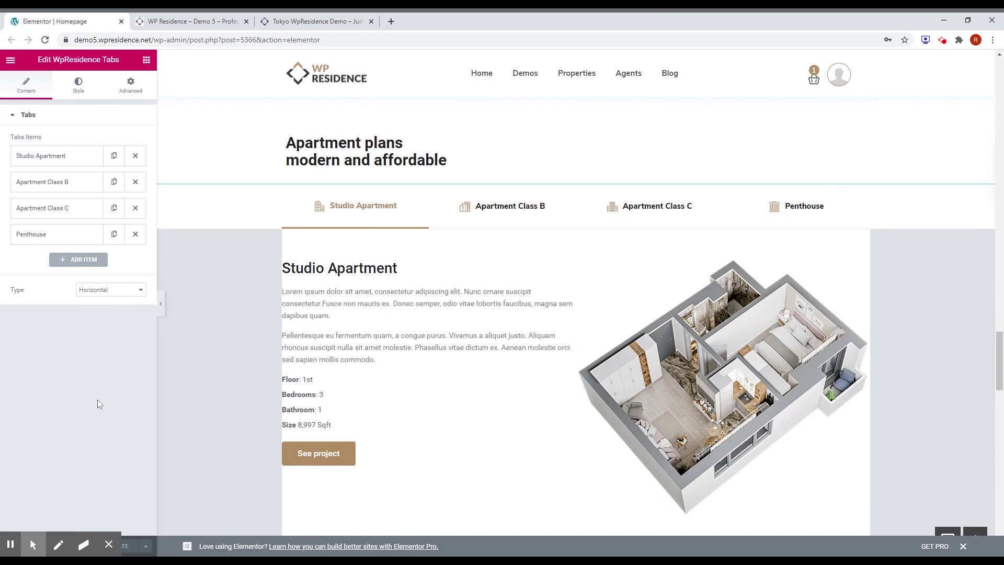
{"action": "scroll", "coordinate": [228, 356], "scroll_direction": "down", "scroll_amount": 1}
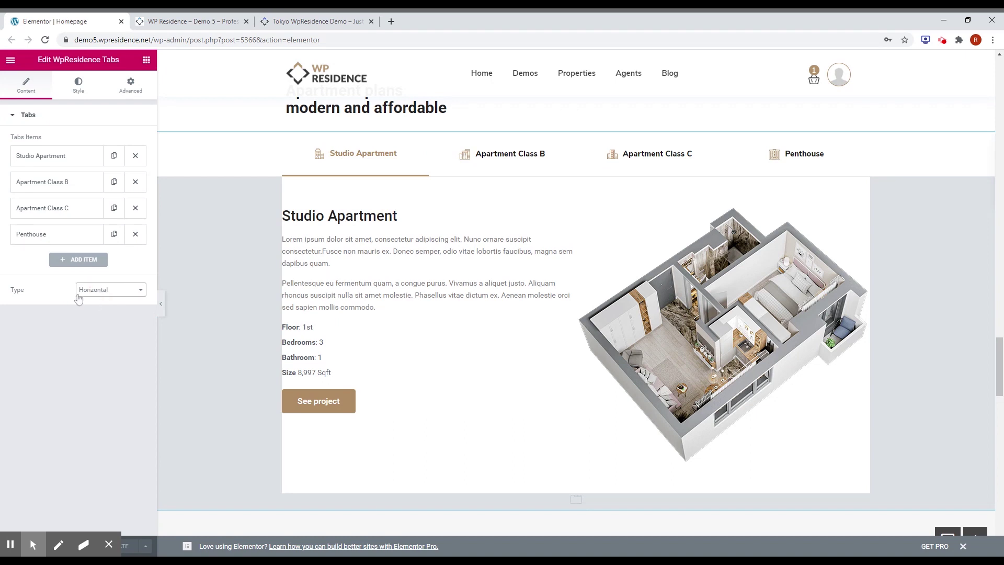
{"action": "left_click", "coordinate": [228, 16]}
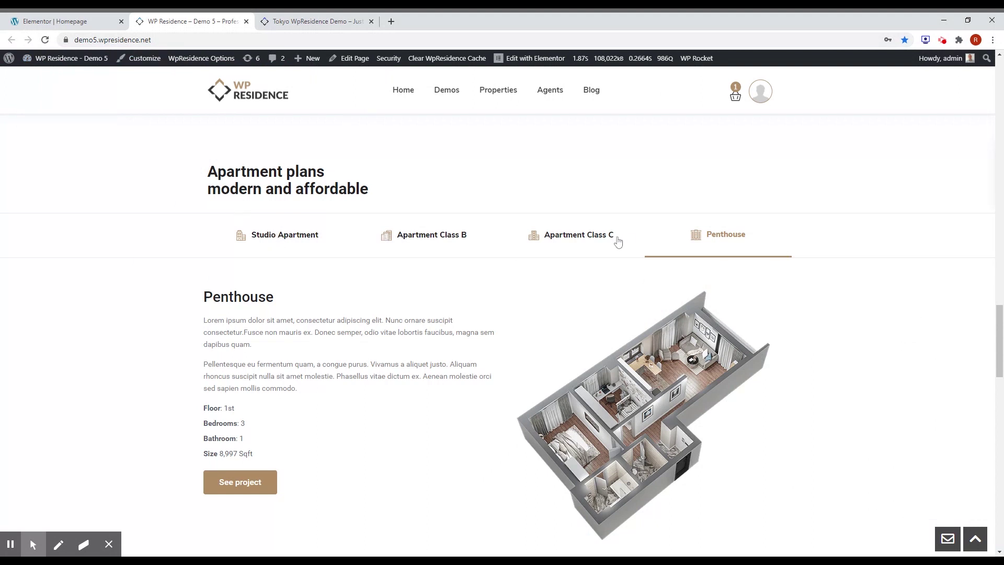
- Switch to the Tokyo WpResidence Demo tab
{"action": "left_click", "coordinate": [310, 17]}
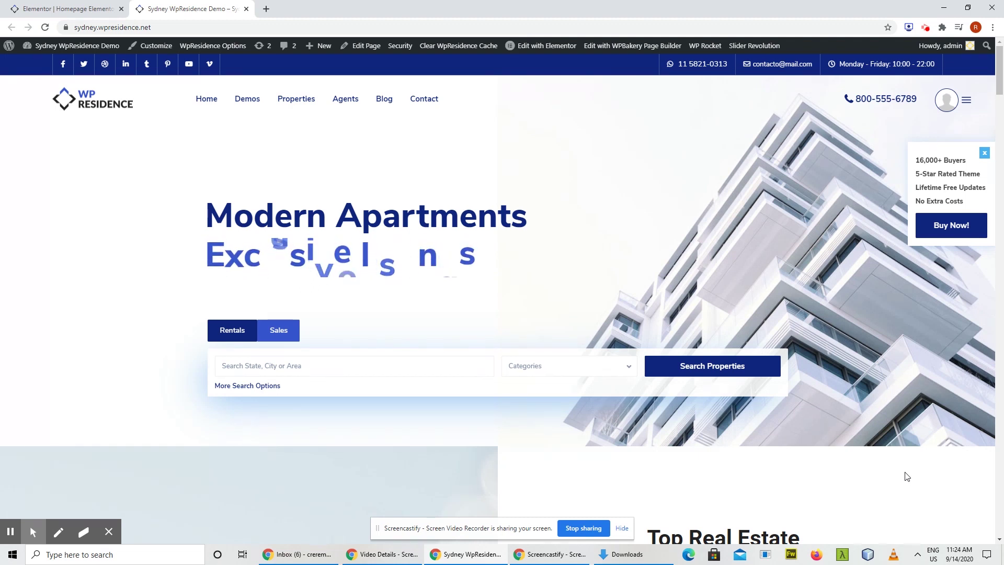
- Scroll the Sydney homepage past listings and services to the FAQ accordion, then open it in Elementor
{"action": "scroll", "coordinate": [907, 477], "scroll_direction": "down", "scroll_amount": 10}
{"action": "scroll", "coordinate": [906, 430], "scroll_direction": "down", "scroll_amount": 15}
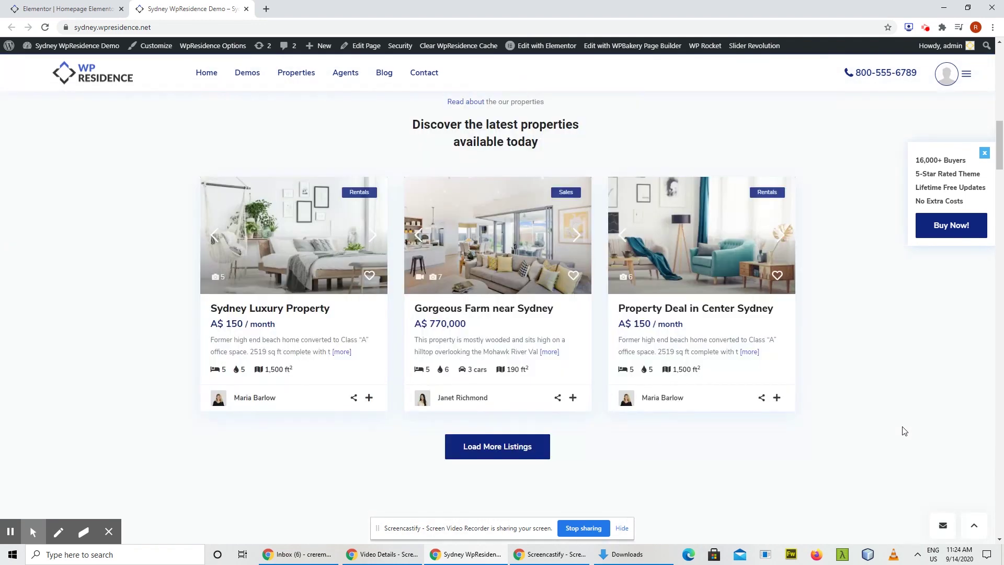
{"action": "scroll", "coordinate": [906, 431], "scroll_direction": "down", "scroll_amount": 15}
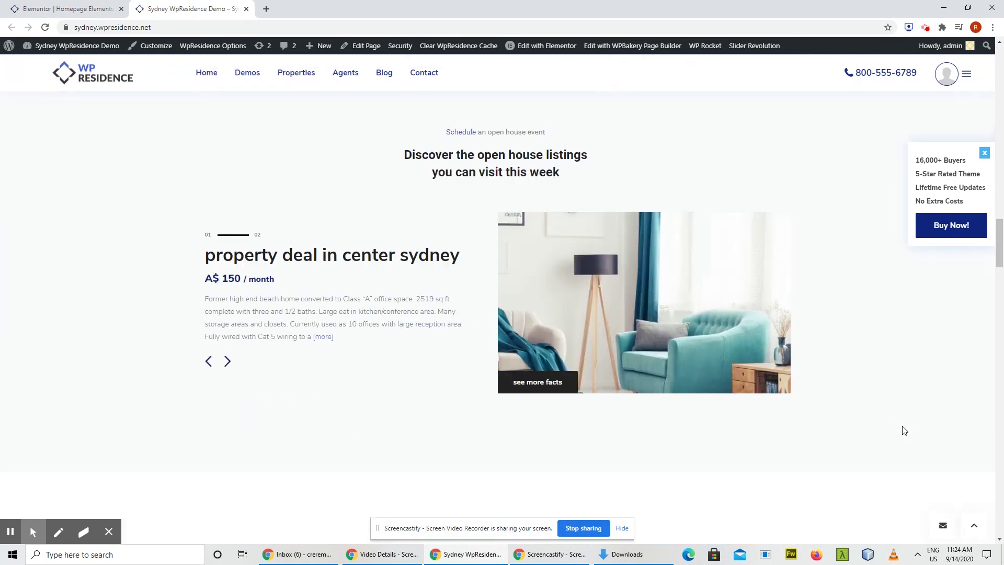
{"action": "scroll", "coordinate": [905, 430], "scroll_direction": "down", "scroll_amount": 15}
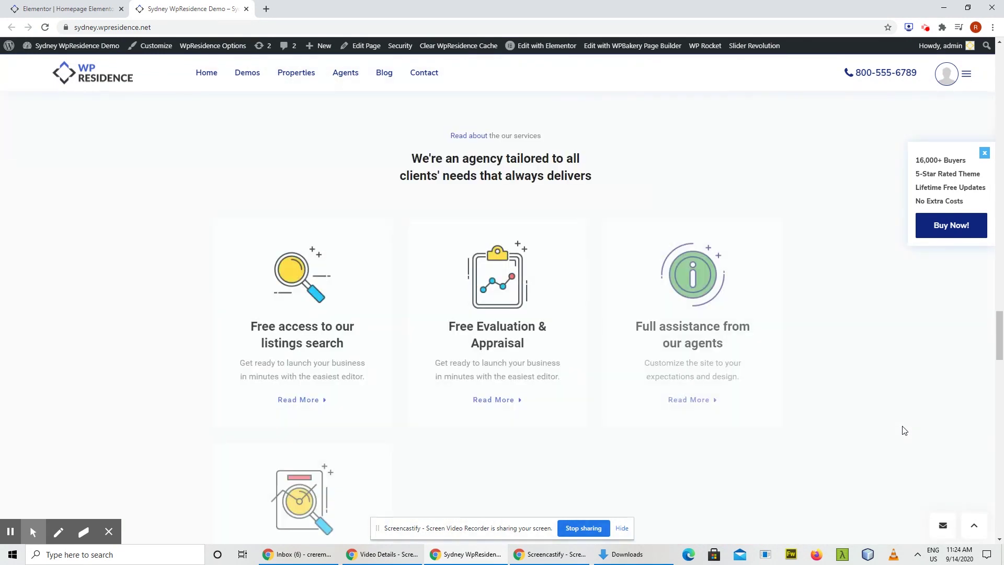
{"action": "scroll", "coordinate": [906, 430], "scroll_direction": "down", "scroll_amount": 9}
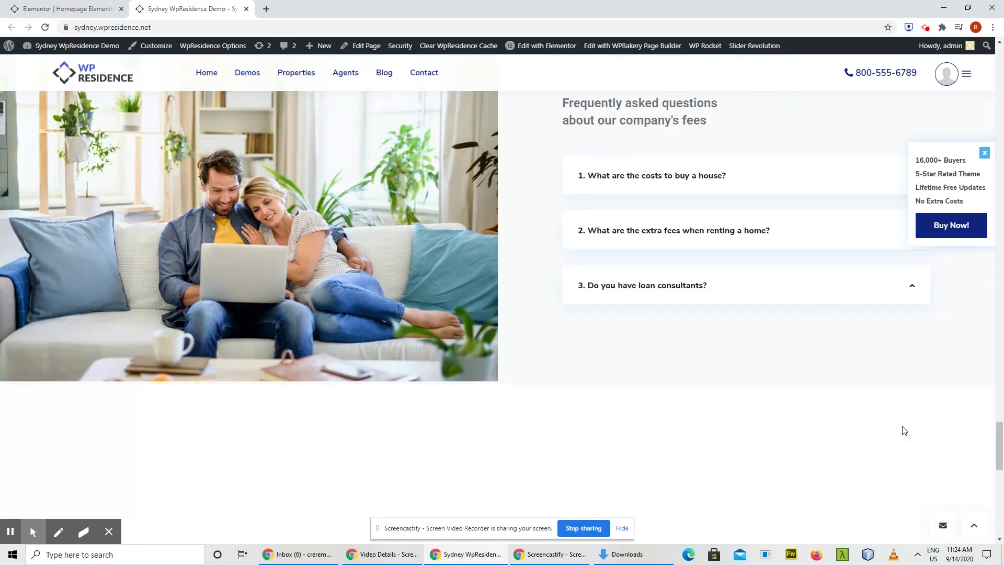
{"action": "scroll", "coordinate": [843, 368], "scroll_direction": "up", "scroll_amount": 7}
{"action": "scroll", "coordinate": [846, 367], "scroll_direction": "down", "scroll_amount": 1}
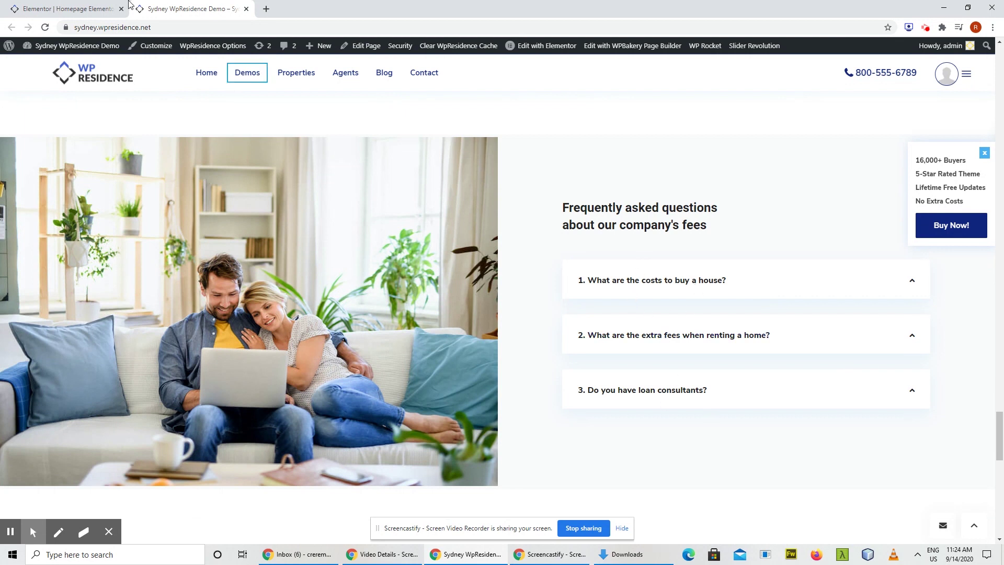
{"action": "left_click", "coordinate": [81, 5]}
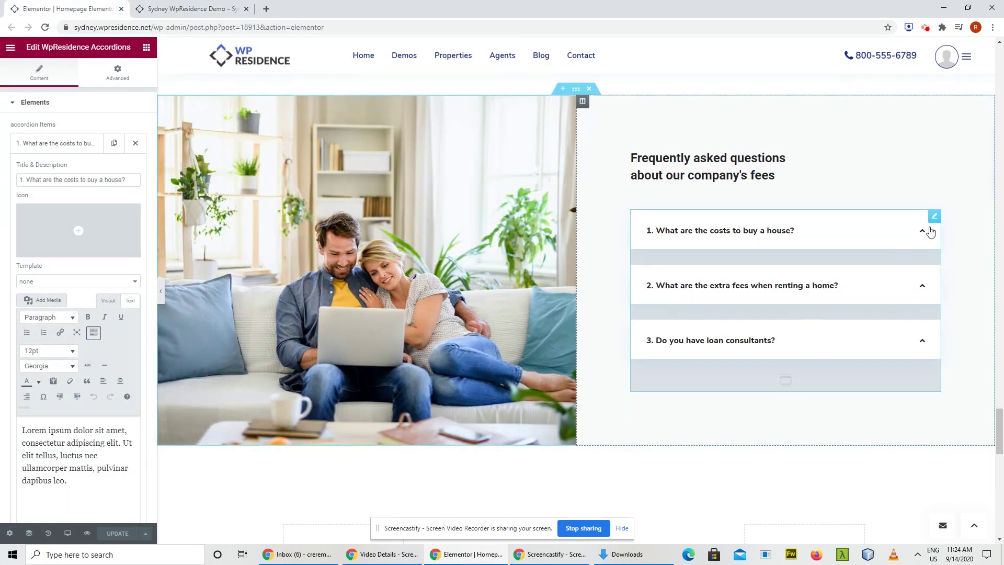
{"action": "mouse_move", "coordinate": [937, 221]}
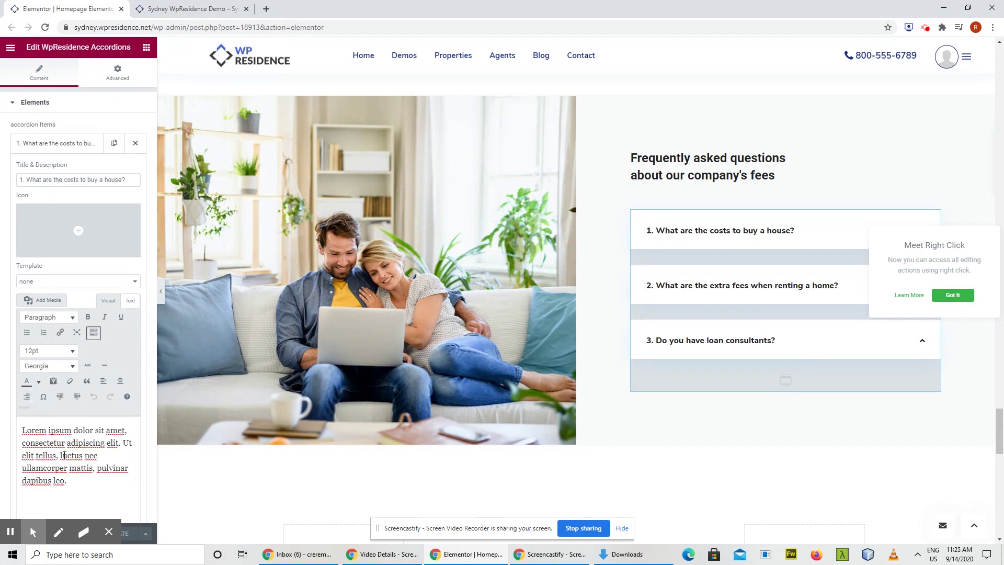
- On the live Sydney page, expand all three FAQ questions, including the loan consultants one
{"action": "left_click", "coordinate": [189, 8]}
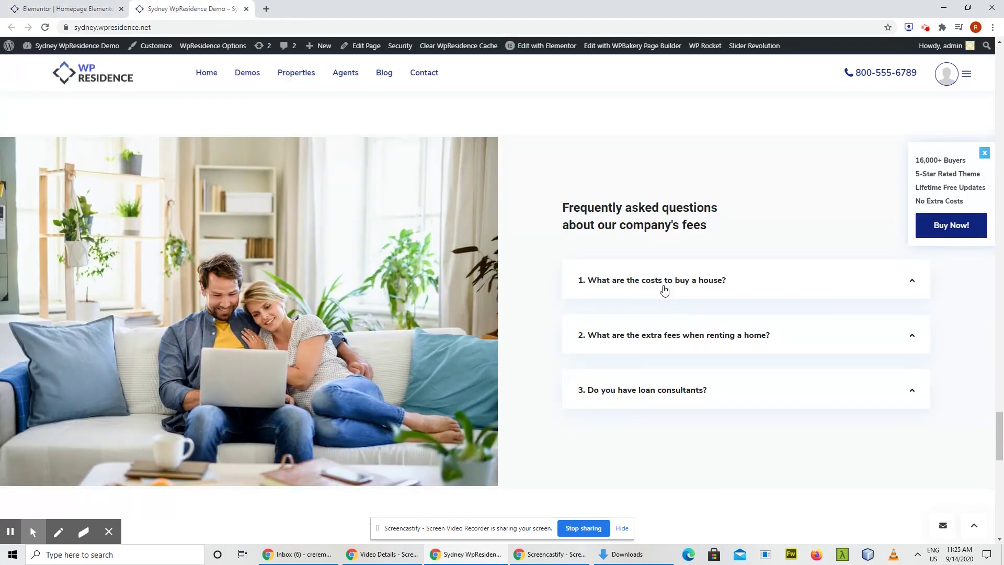
{"action": "left_click", "coordinate": [664, 288]}
{"action": "left_click", "coordinate": [756, 375]}
{"action": "scroll", "coordinate": [806, 397], "scroll_direction": "down", "scroll_amount": 3}
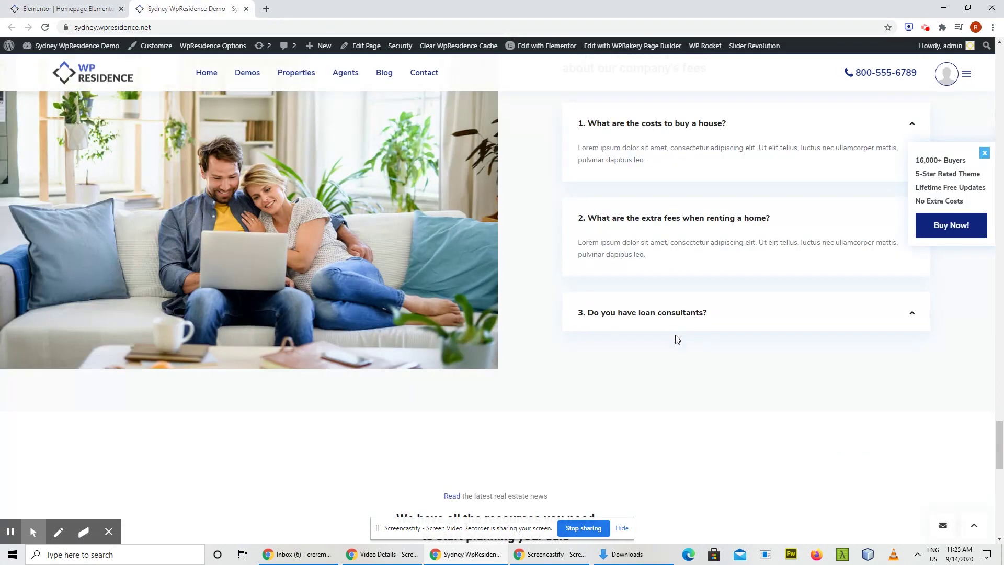
{"action": "left_click", "coordinate": [667, 312]}
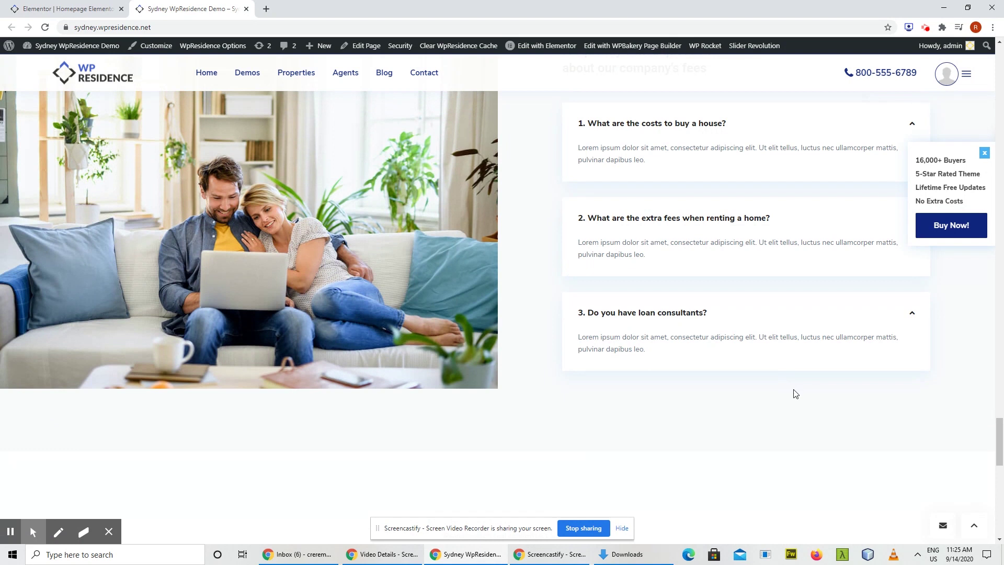
{"action": "scroll", "coordinate": [795, 393], "scroll_direction": "up", "scroll_amount": 2}
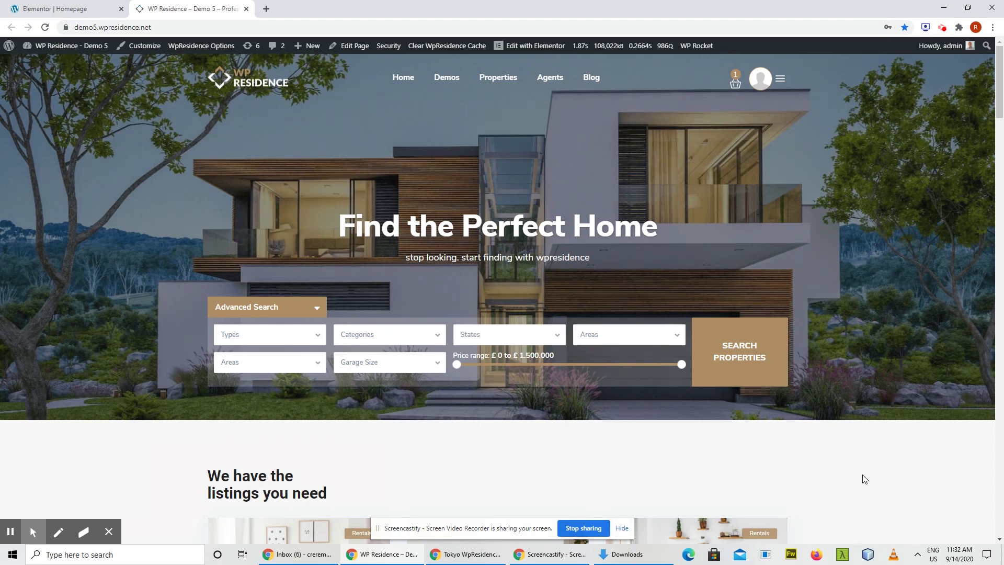
- Scroll to The newest listings section and advance its slider by one listing
{"action": "scroll", "coordinate": [864, 479], "scroll_direction": "down", "scroll_amount": 15}
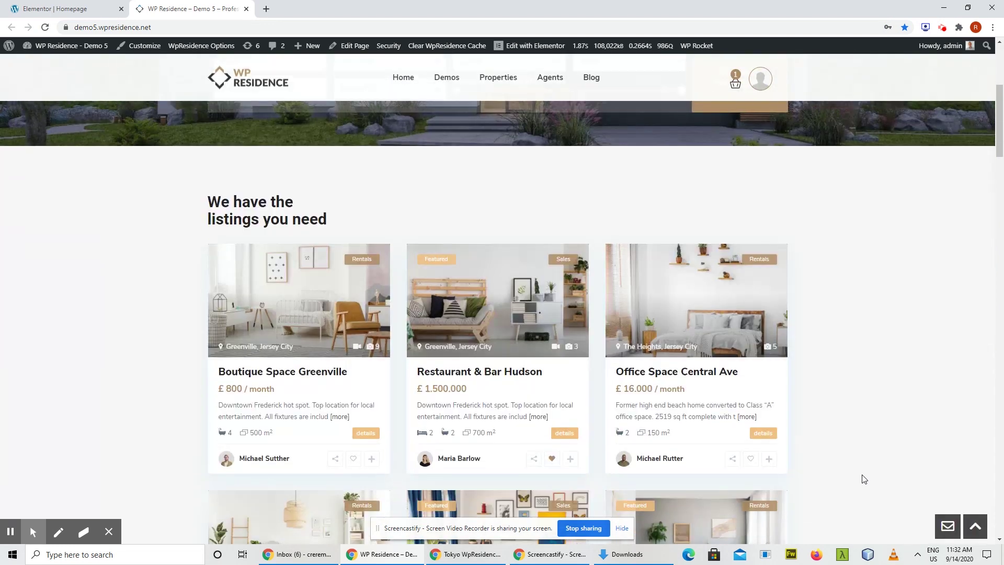
{"action": "scroll", "coordinate": [864, 479], "scroll_direction": "down", "scroll_amount": 5}
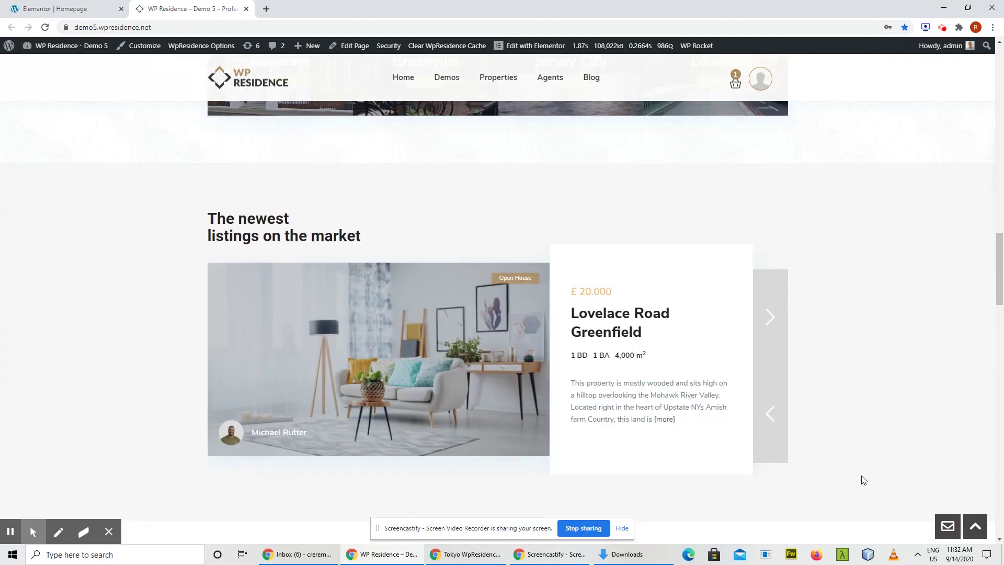
{"action": "scroll", "coordinate": [864, 479], "scroll_direction": "down", "scroll_amount": 1}
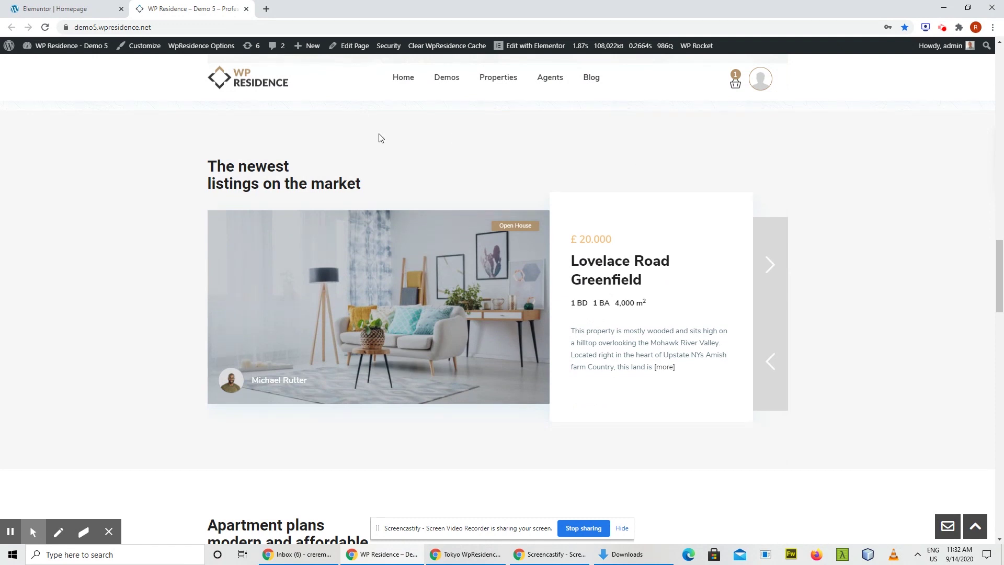
{"action": "left_click", "coordinate": [769, 265]}
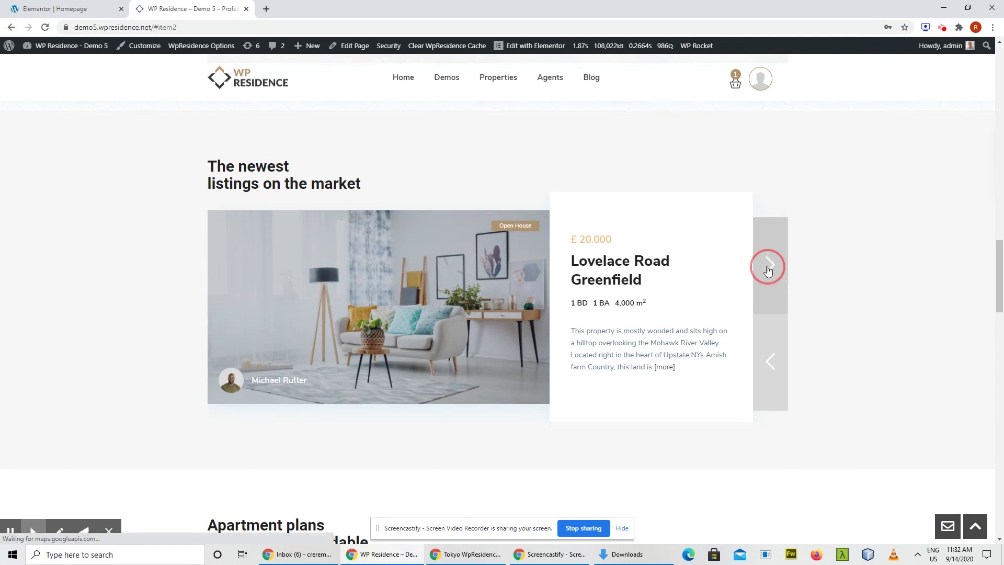
{"action": "scroll", "coordinate": [842, 382], "scroll_direction": "down", "scroll_amount": 6}
{"action": "scroll", "coordinate": [840, 382], "scroll_direction": "up", "scroll_amount": 13}
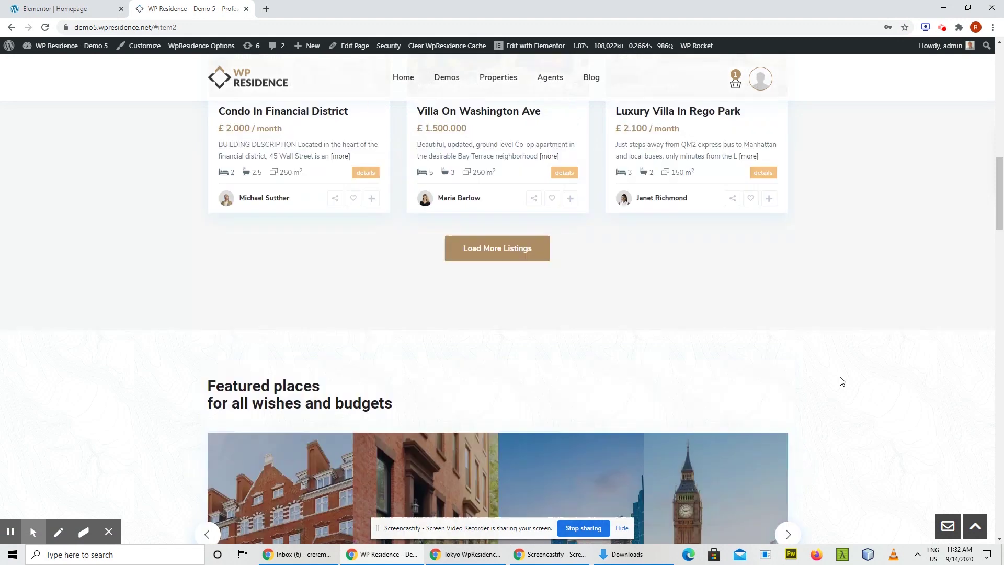
{"action": "scroll", "coordinate": [839, 381], "scroll_direction": "down", "scroll_amount": 15}
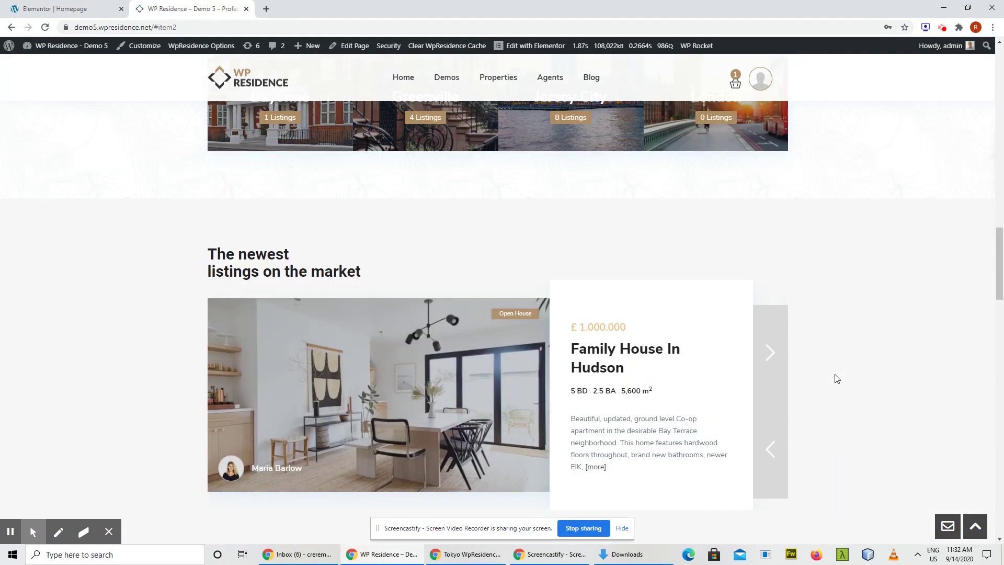
- Step the slider forward three listings and back three, ending on Family House In Hudson
{"action": "left_click", "coordinate": [772, 253]}
{"action": "left_click", "coordinate": [772, 255]}
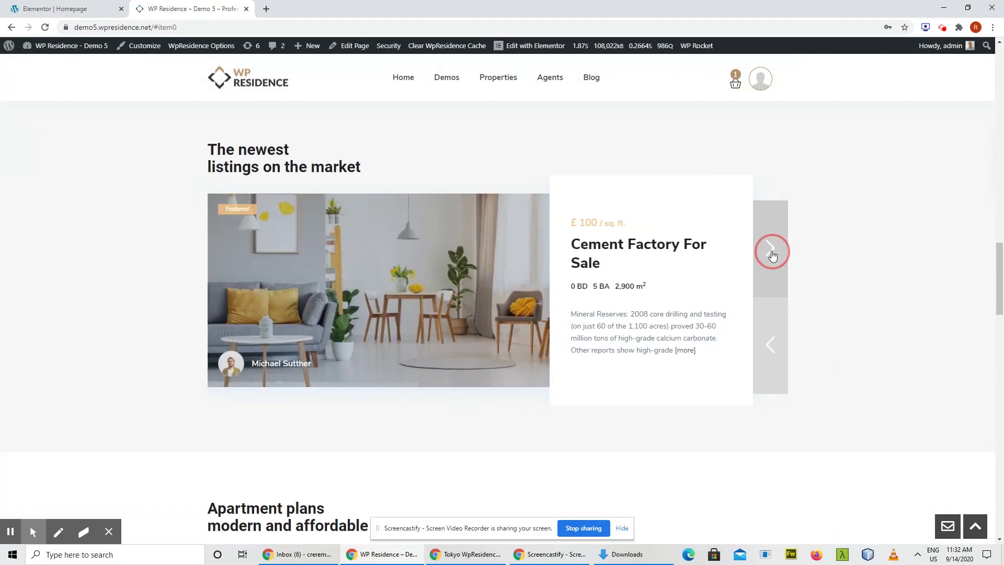
{"action": "left_click", "coordinate": [772, 255]}
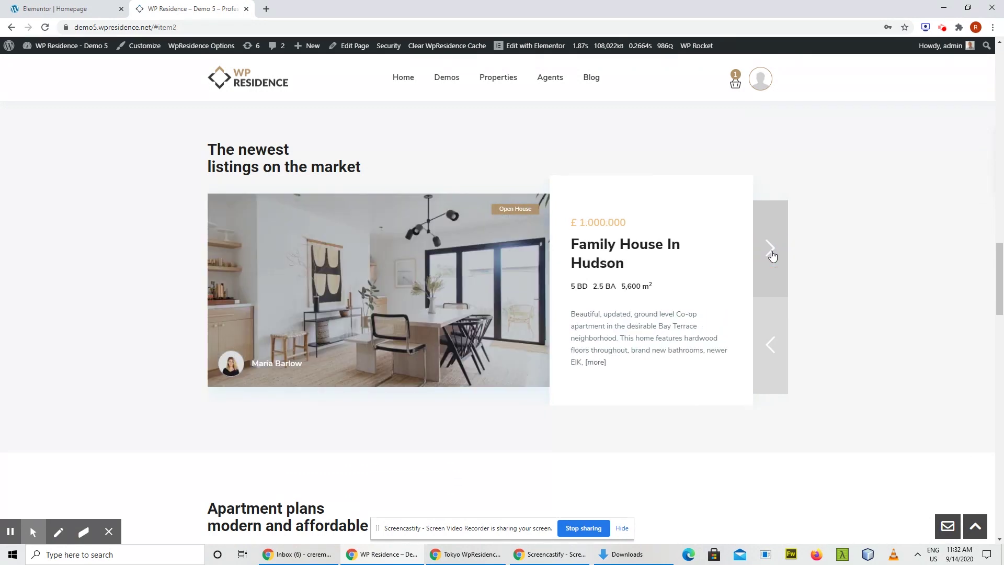
{"action": "left_click", "coordinate": [774, 350]}
{"action": "left_click", "coordinate": [775, 354]}
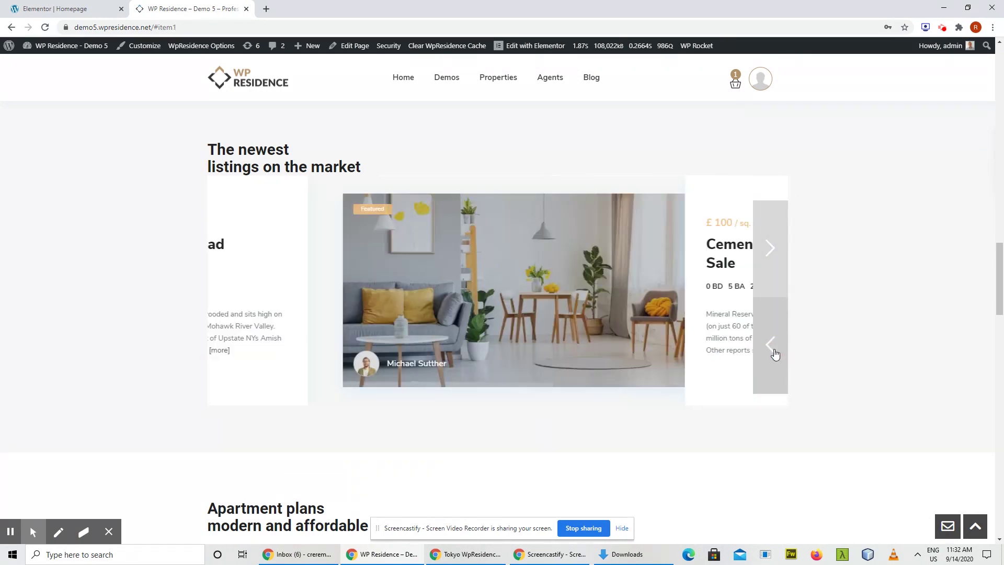
{"action": "left_click", "coordinate": [774, 348]}
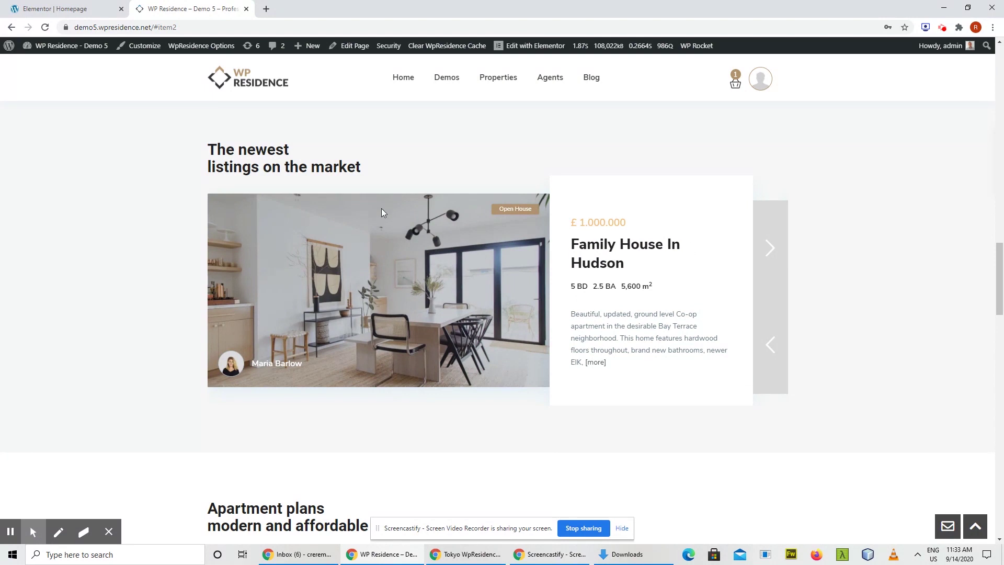
- In the Elementor editor, open the Property Slider widget's settings and keep Design Type 2
{"action": "left_click", "coordinate": [40, 7]}
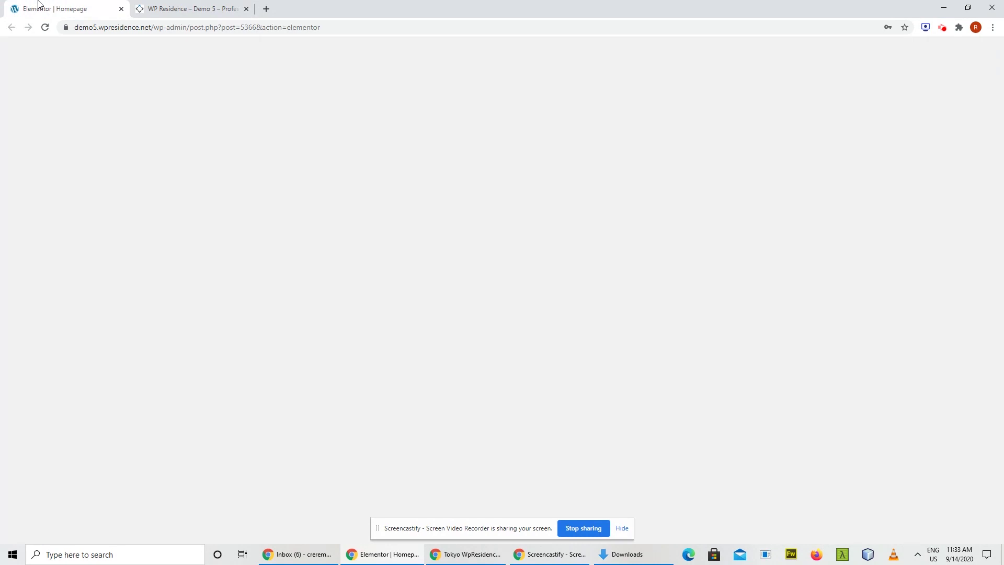
{"action": "scroll", "coordinate": [681, 327], "scroll_direction": "down", "scroll_amount": 15}
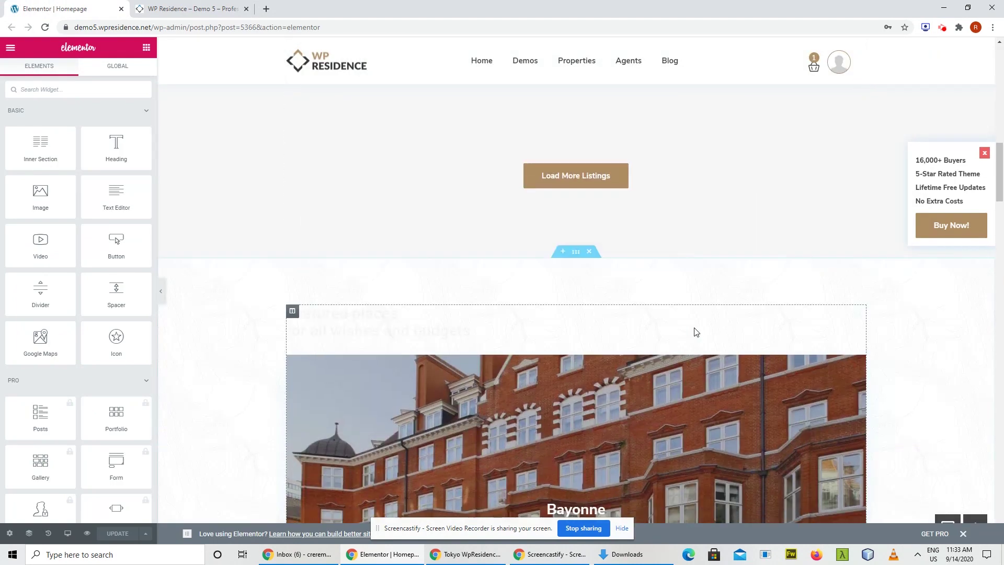
{"action": "scroll", "coordinate": [694, 333], "scroll_direction": "down", "scroll_amount": 10}
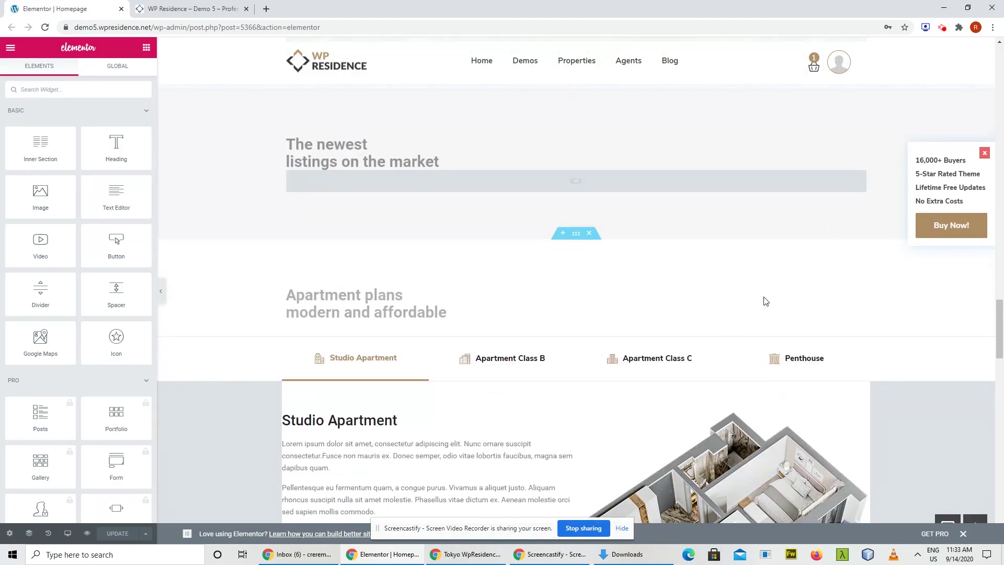
{"action": "left_click", "coordinate": [860, 177]}
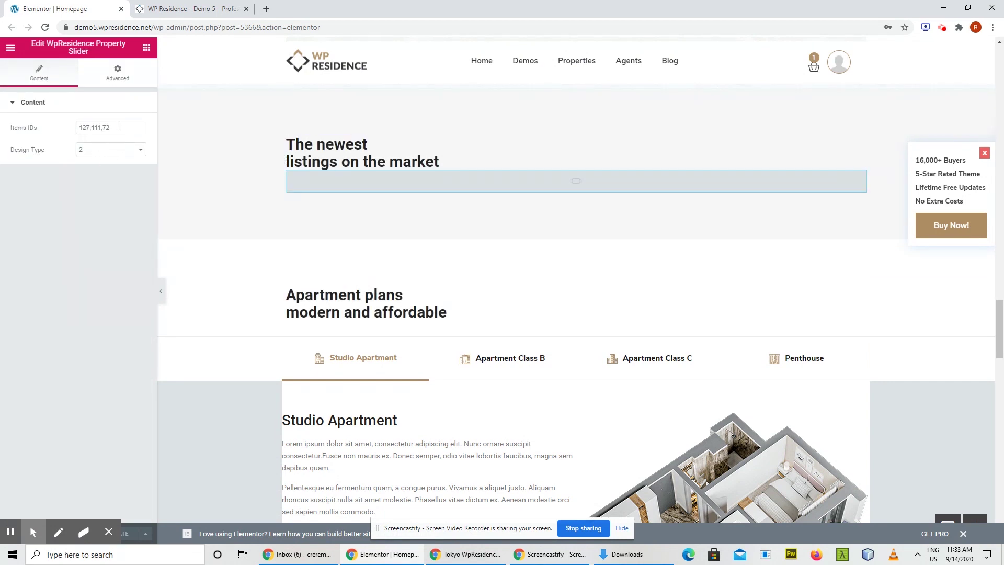
{"action": "left_click", "coordinate": [80, 152]}
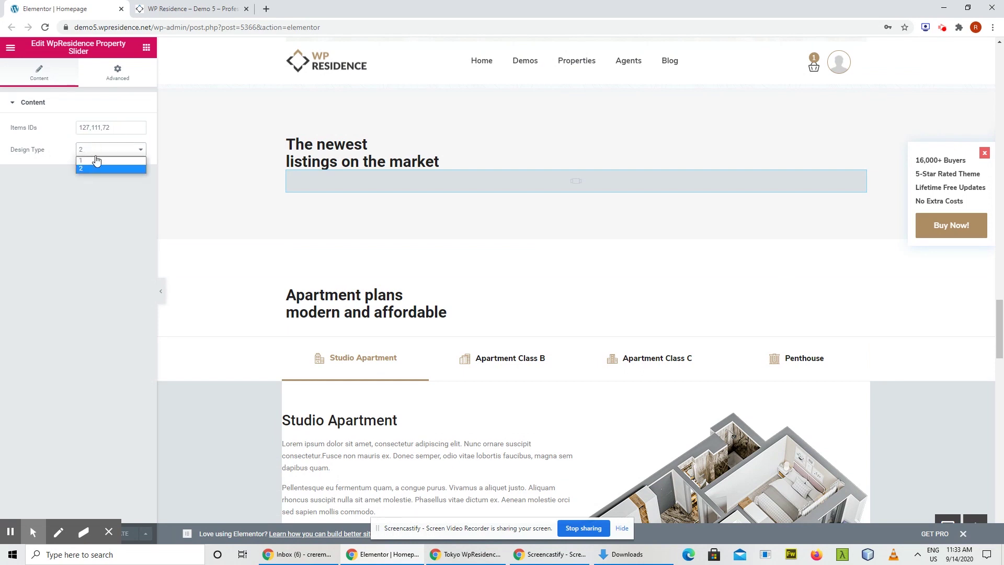
{"action": "left_click", "coordinate": [56, 191]}
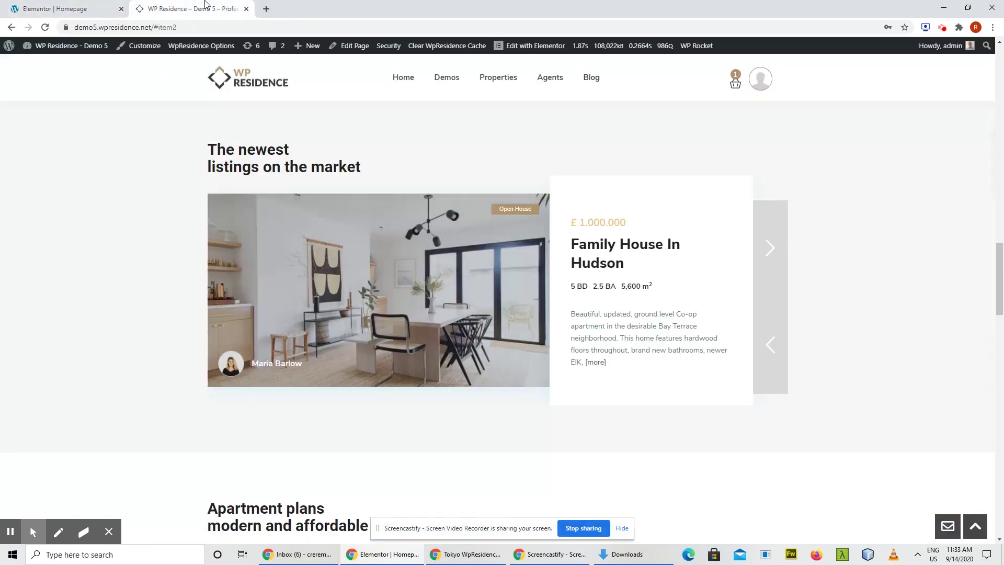
- On the live Demo 5 page, advance the property slider two listings to Cement Factory For Sale
{"action": "left_click", "coordinate": [188, 8]}
{"action": "left_click", "coordinate": [779, 268]}
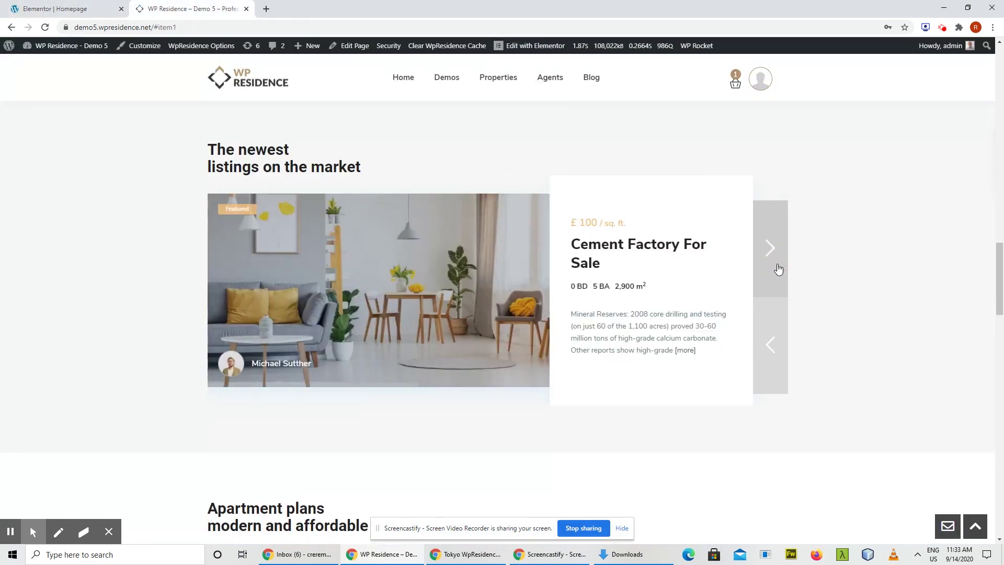
{"action": "left_click", "coordinate": [779, 268]}
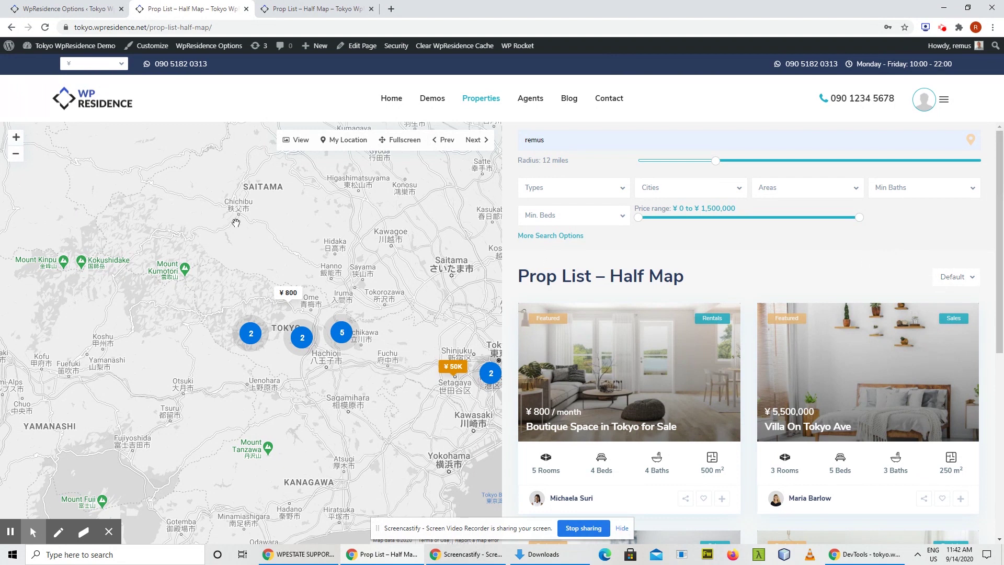
- Set the Half Map page map position to right, save the options, and reload the Prop List page
{"action": "left_click", "coordinate": [97, 6]}
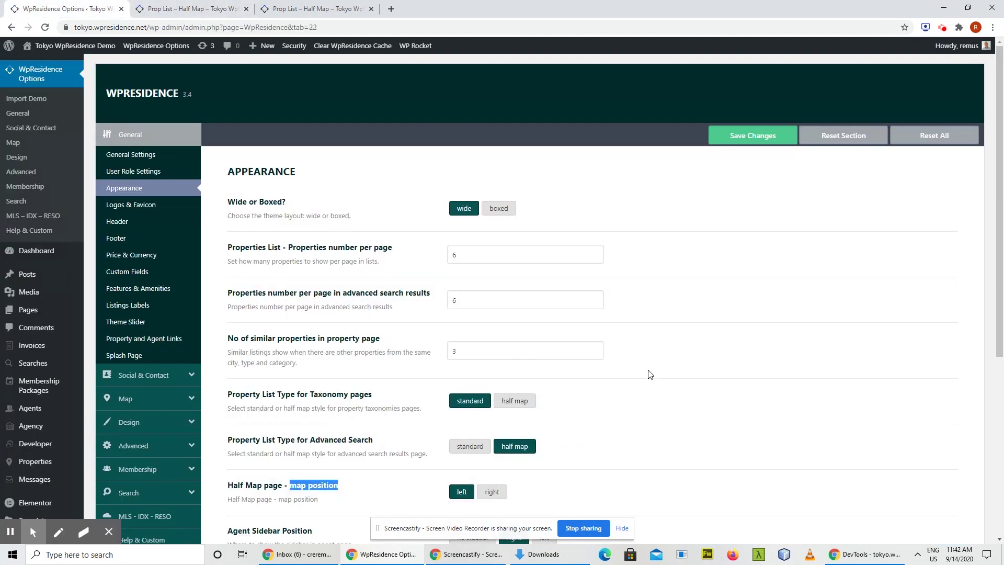
{"action": "scroll", "coordinate": [267, 488], "scroll_direction": "down", "scroll_amount": 2}
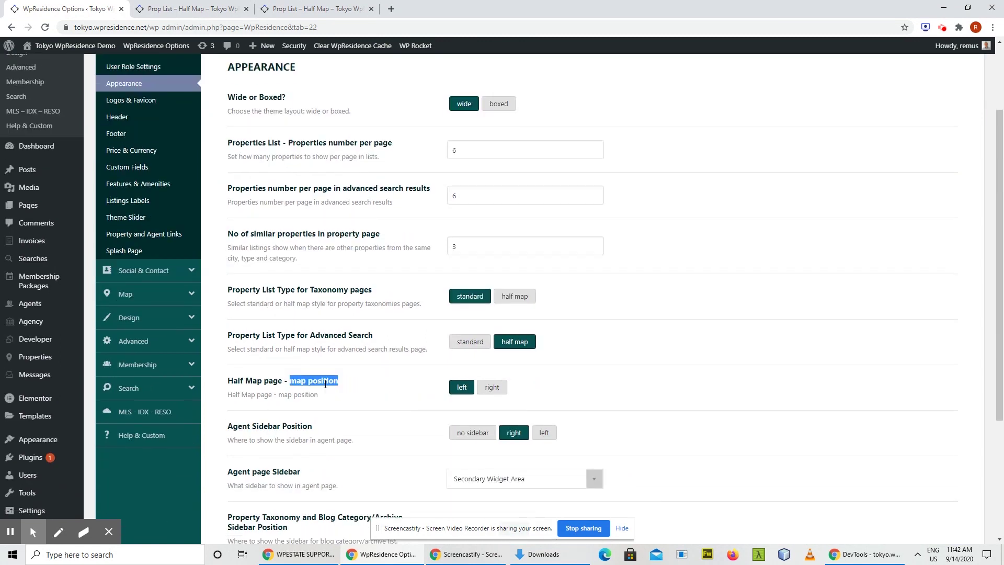
{"action": "scroll", "coordinate": [358, 388], "scroll_direction": "up", "scroll_amount": 1}
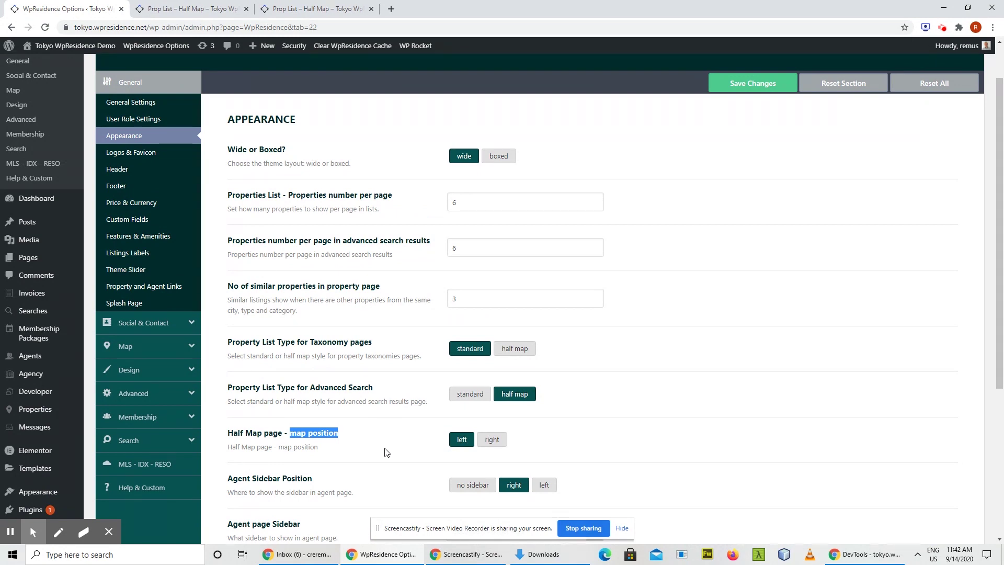
{"action": "left_click", "coordinate": [492, 442]}
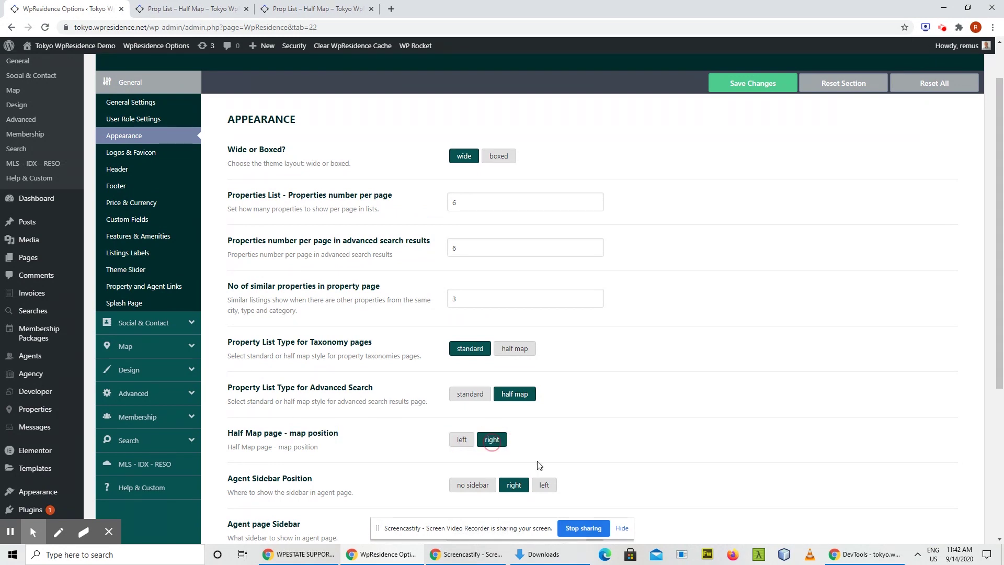
{"action": "left_click", "coordinate": [753, 86]}
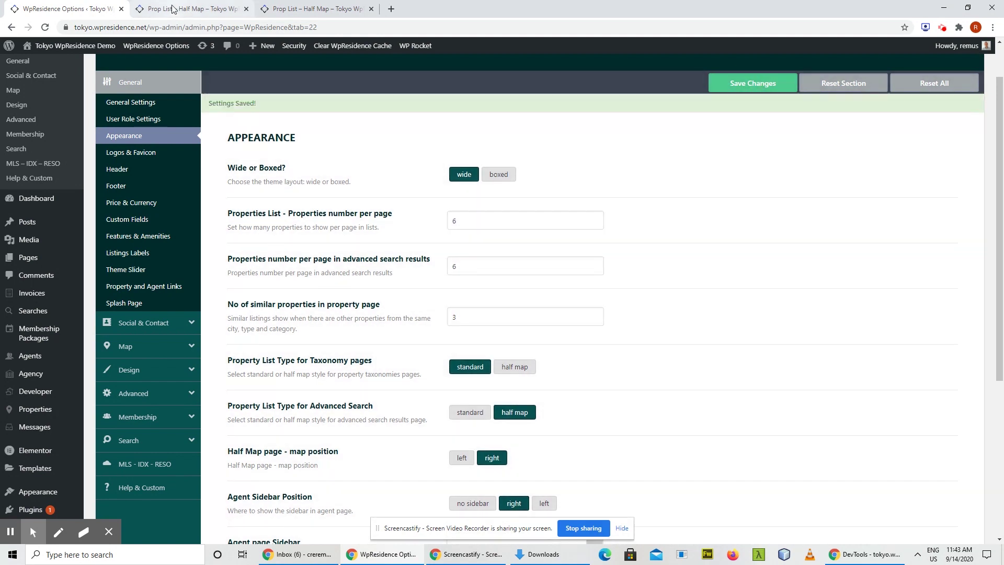
{"action": "left_click", "coordinate": [172, 9]}
{"action": "left_click", "coordinate": [45, 27]}
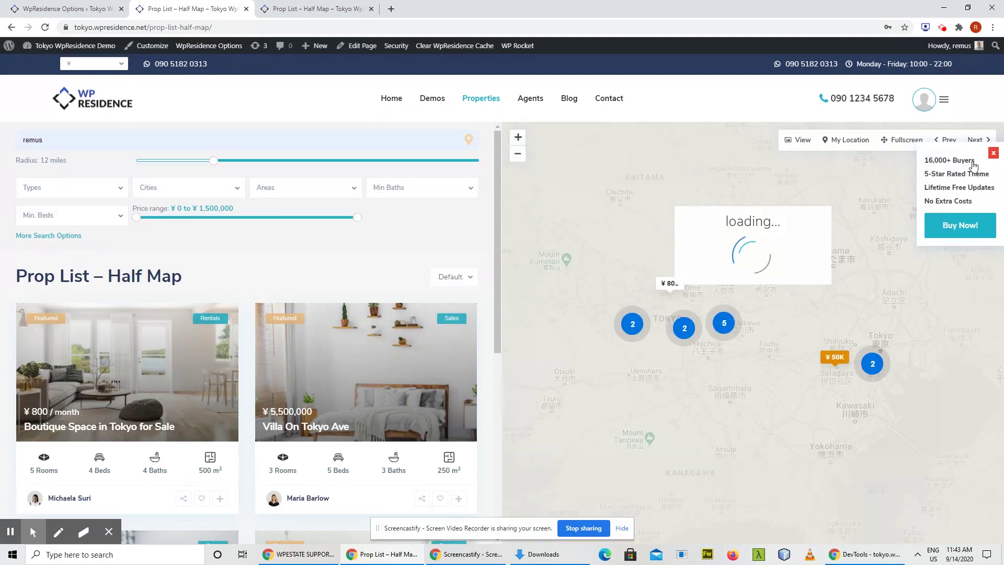
- Dismiss the Buy Now promo on the half-map page and move to its iPhone 6/7/8 preview
{"action": "left_click", "coordinate": [993, 152]}
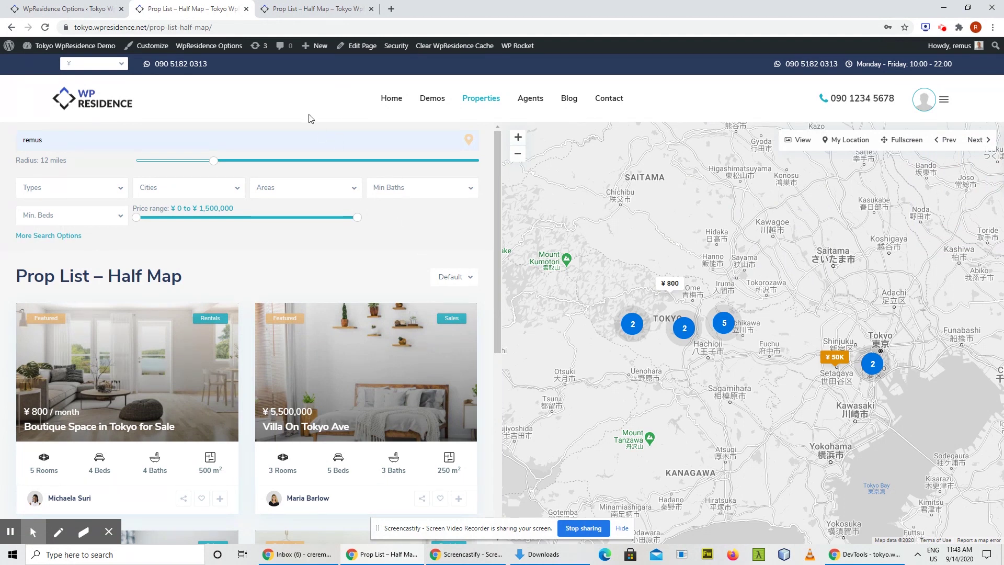
{"action": "left_click", "coordinate": [292, 6]}
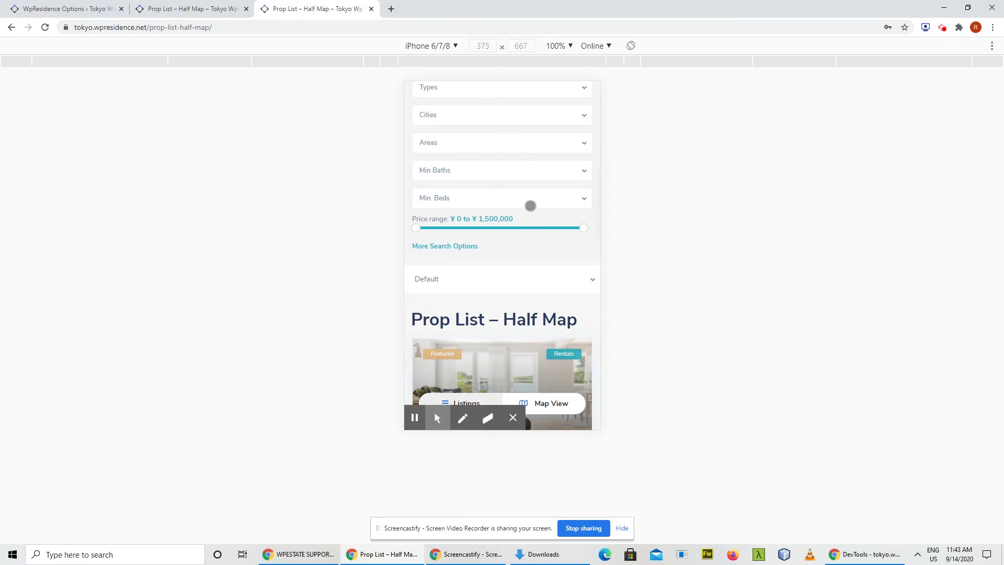
- Toggle the mobile half-map page between Map View and Listings three times, finishing on Listings
{"action": "scroll", "coordinate": [530, 206], "scroll_direction": "down", "scroll_amount": 3}
{"action": "scroll", "coordinate": [538, 366], "scroll_direction": "down", "scroll_amount": 2}
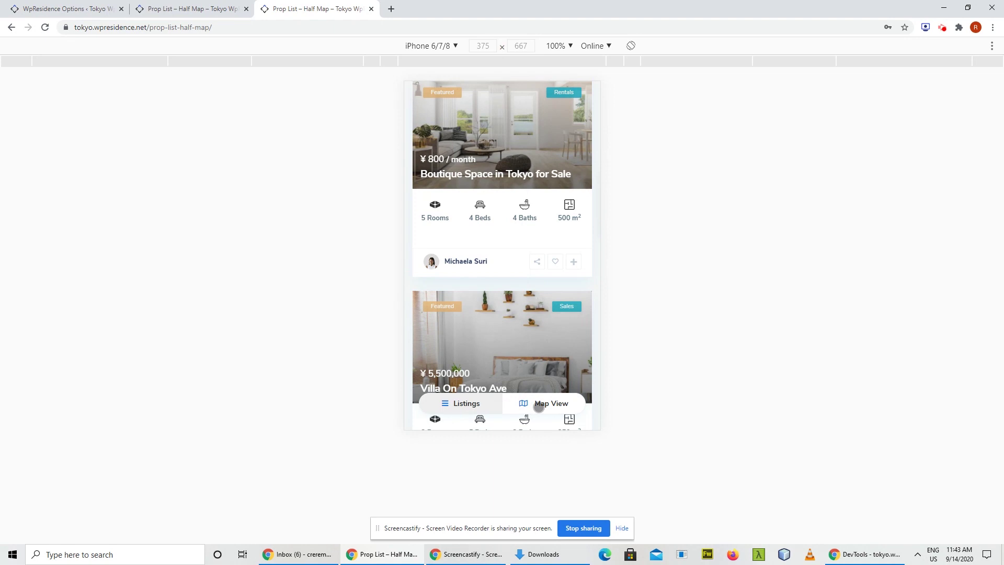
{"action": "scroll", "coordinate": [539, 407], "scroll_direction": "up", "scroll_amount": 4}
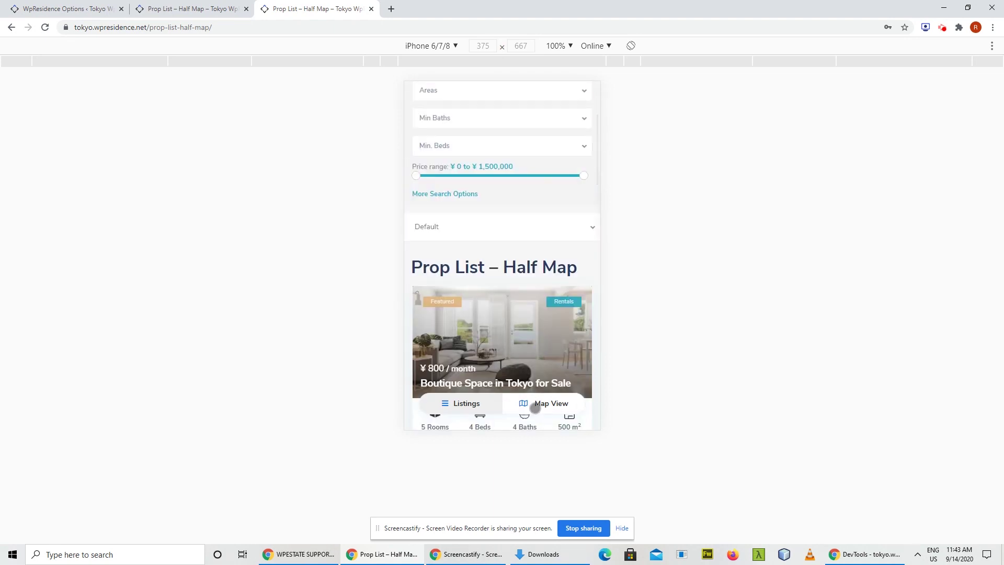
{"action": "left_click", "coordinate": [536, 408]}
{"action": "left_click", "coordinate": [473, 403]}
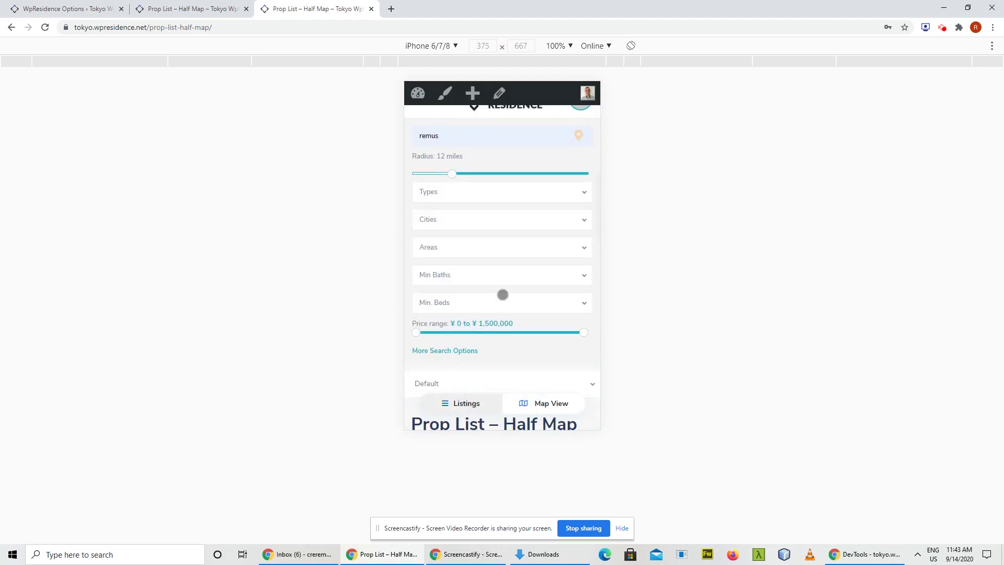
{"action": "scroll", "coordinate": [503, 295], "scroll_direction": "down", "scroll_amount": 6}
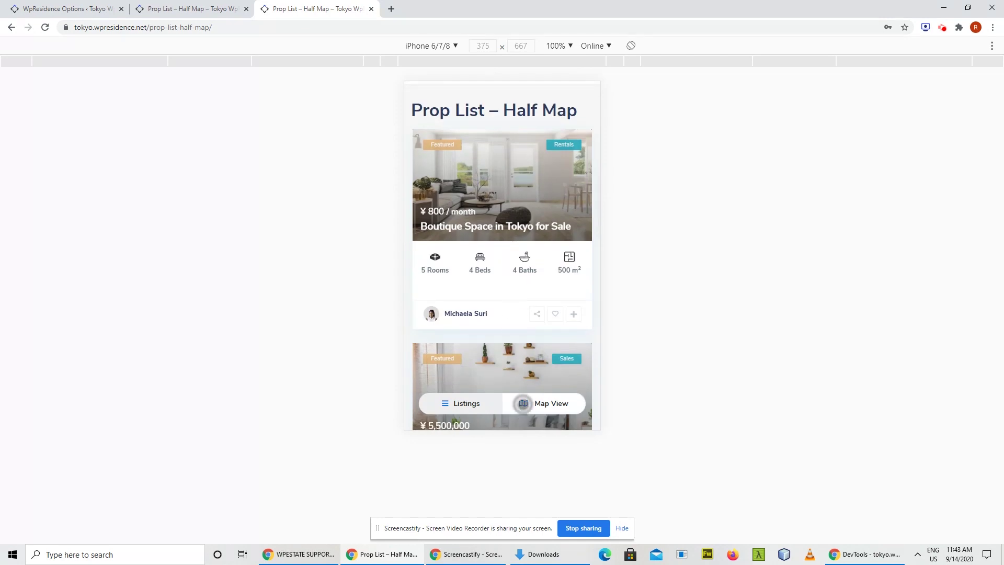
{"action": "left_click", "coordinate": [523, 403]}
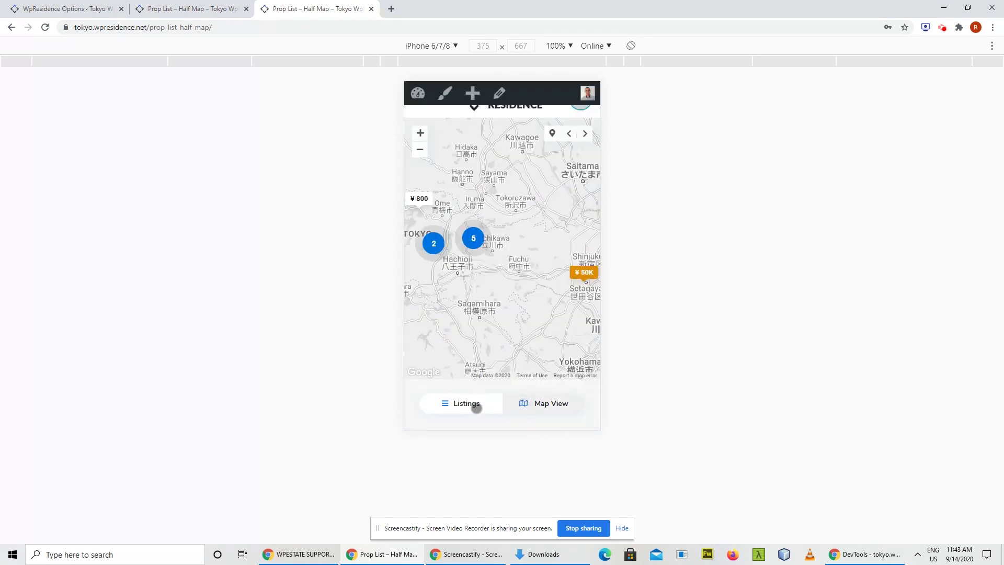
{"action": "left_click", "coordinate": [461, 403]}
{"action": "left_click", "coordinate": [541, 406]}
{"action": "left_click", "coordinate": [472, 406]}
{"action": "scroll", "coordinate": [547, 297], "scroll_direction": "down", "scroll_amount": 6}
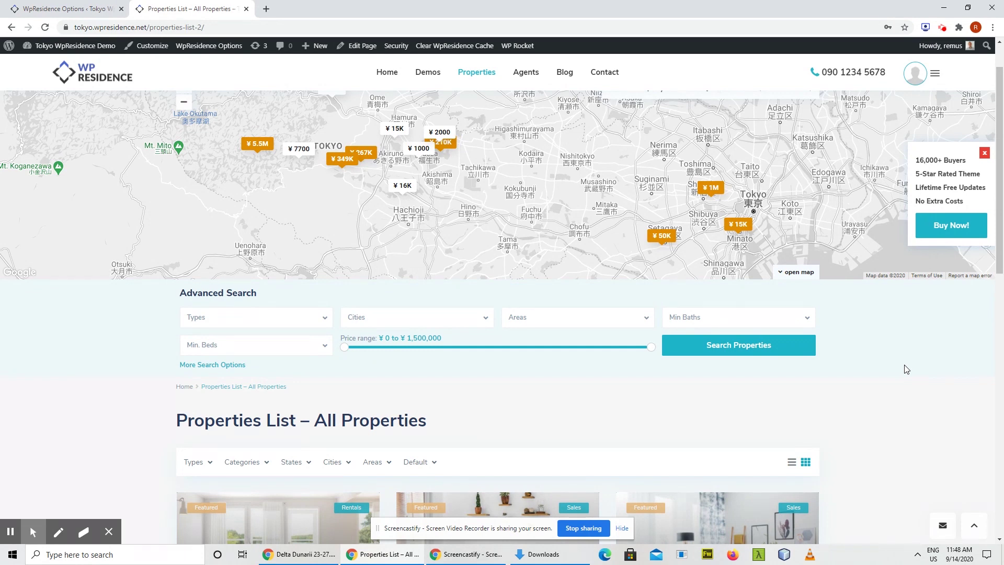
- Filter All Properties to Rentals in the Types dropdown, then return to WpResidence Options
{"action": "scroll", "coordinate": [922, 356], "scroll_direction": "down", "scroll_amount": 5}
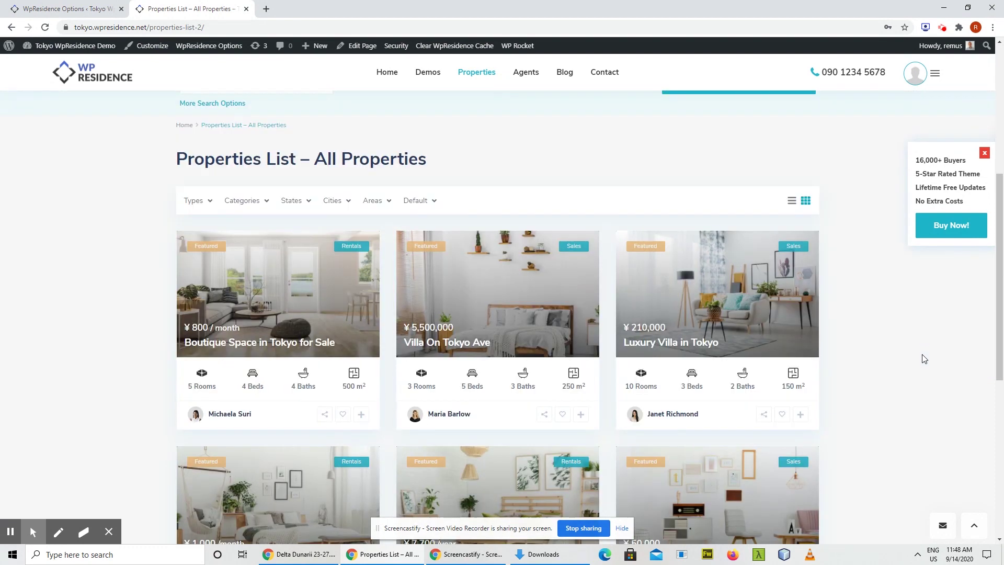
{"action": "scroll", "coordinate": [924, 358], "scroll_direction": "down", "scroll_amount": 3}
{"action": "scroll", "coordinate": [919, 357], "scroll_direction": "up", "scroll_amount": 2}
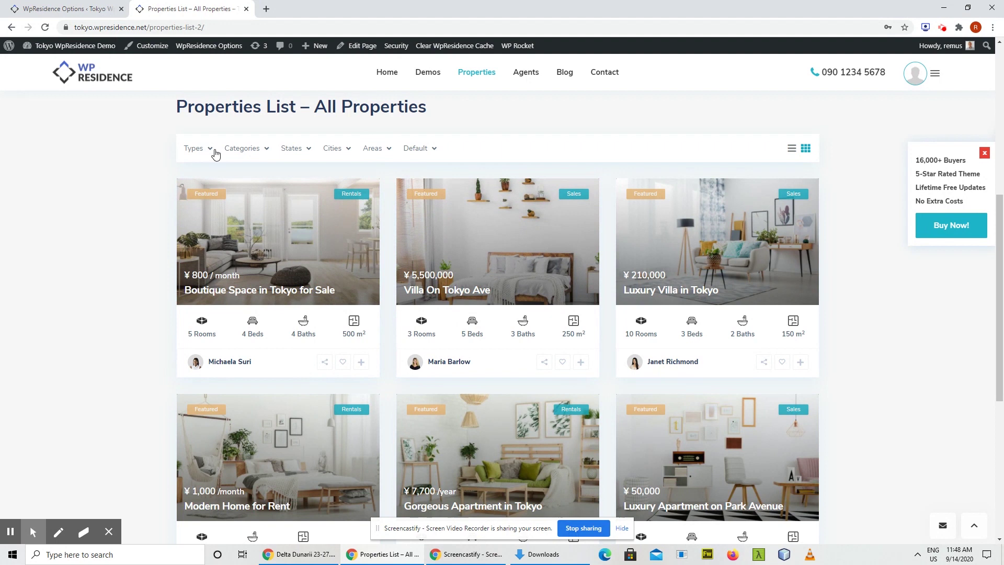
{"action": "left_click", "coordinate": [191, 149]}
{"action": "left_click", "coordinate": [212, 198]}
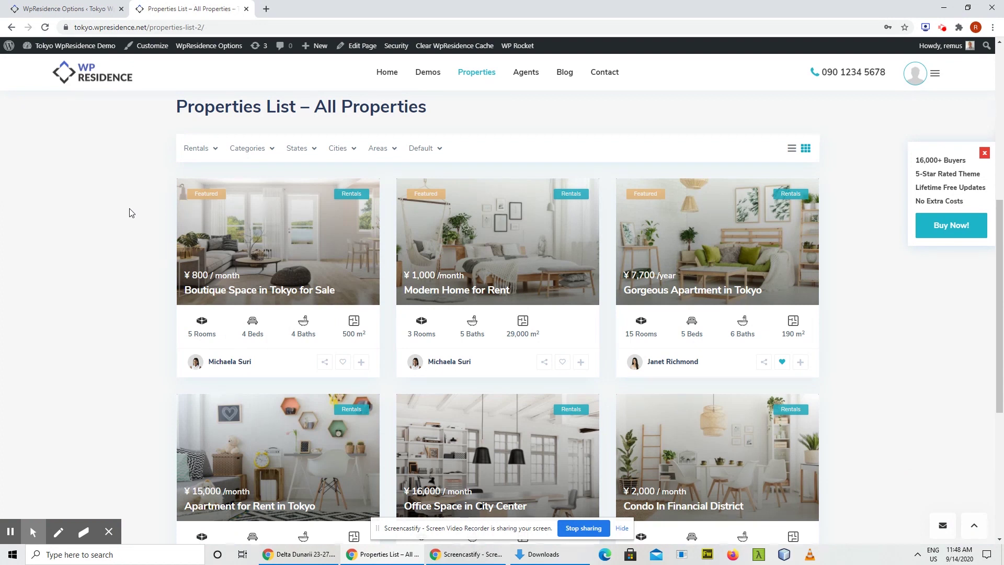
{"action": "left_click", "coordinate": [68, 8]}
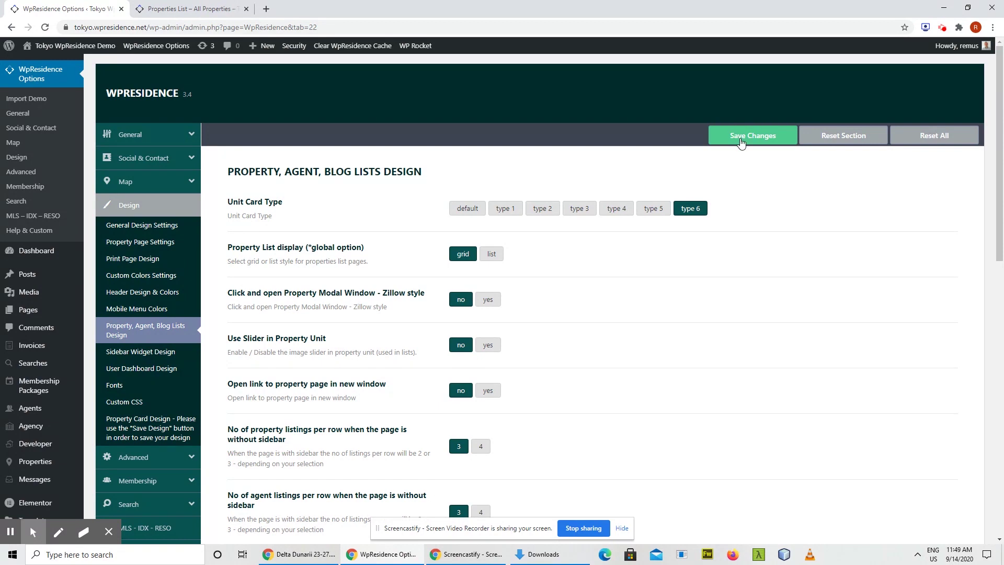
- Return to the Properties List – All Properties page
{"action": "left_click", "coordinate": [214, 9]}
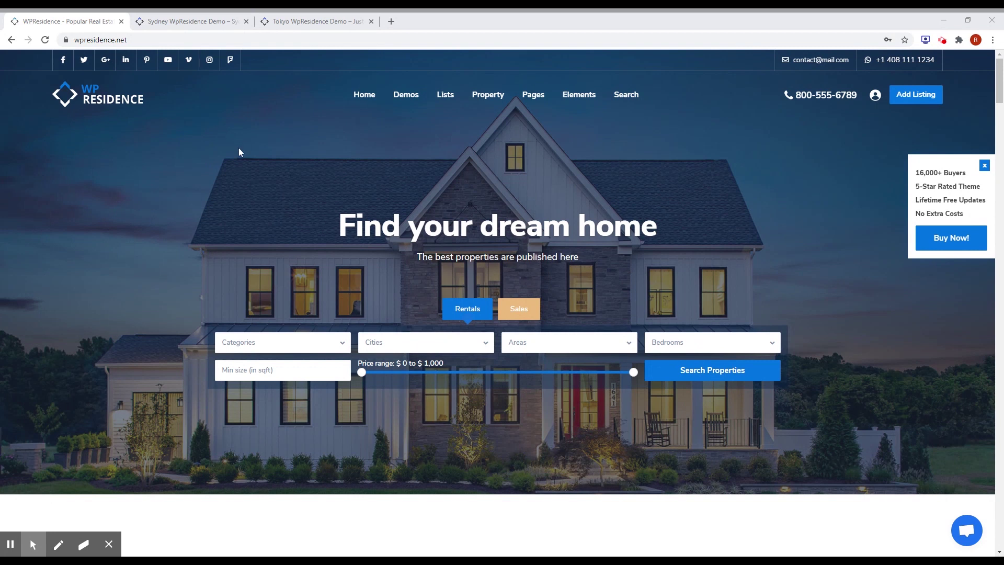
{"action": "left_click", "coordinate": [197, 26]}
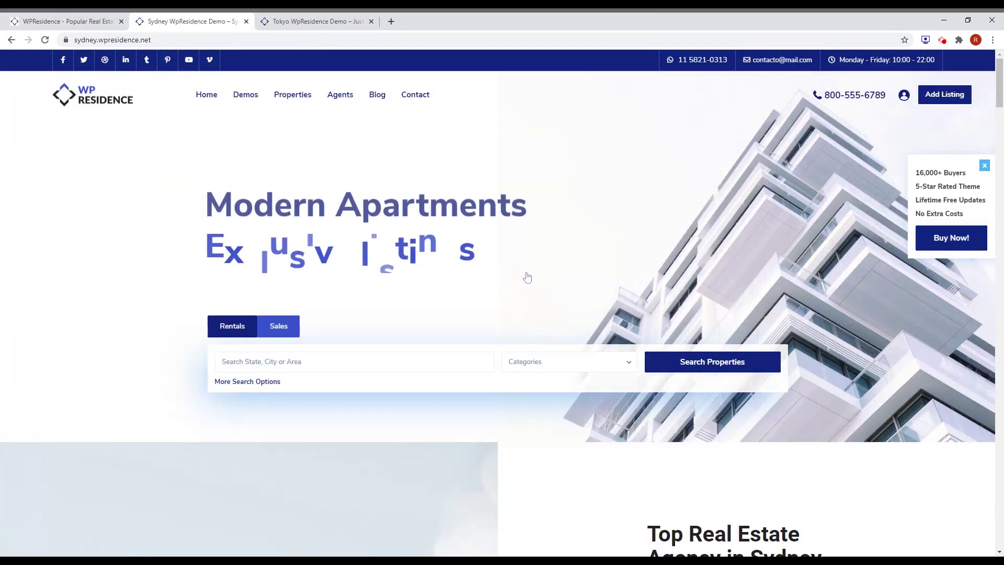
{"action": "scroll", "coordinate": [523, 251], "scroll_direction": "down", "scroll_amount": 5}
{"action": "left_click", "coordinate": [304, 23]}
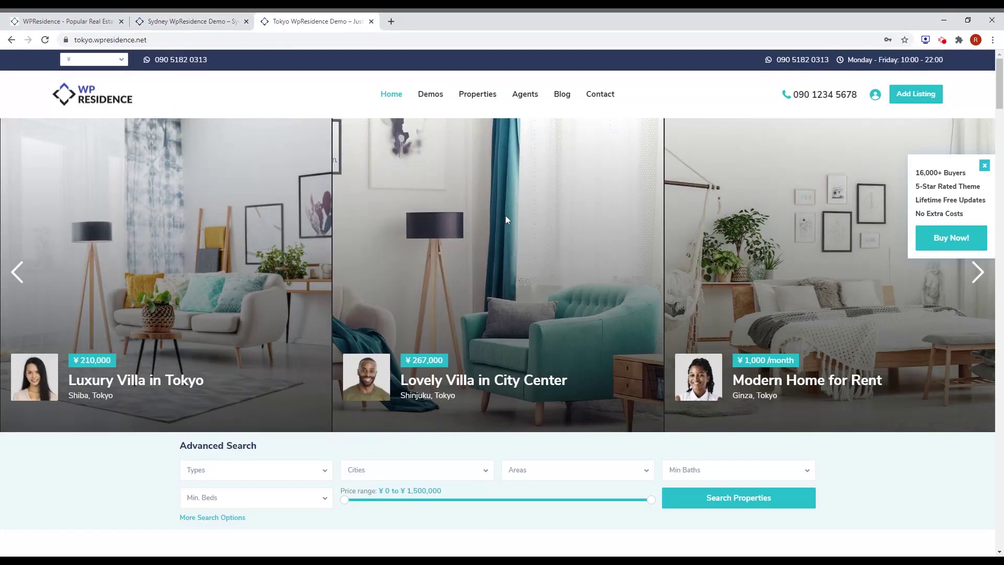
{"action": "left_click", "coordinate": [65, 22]}
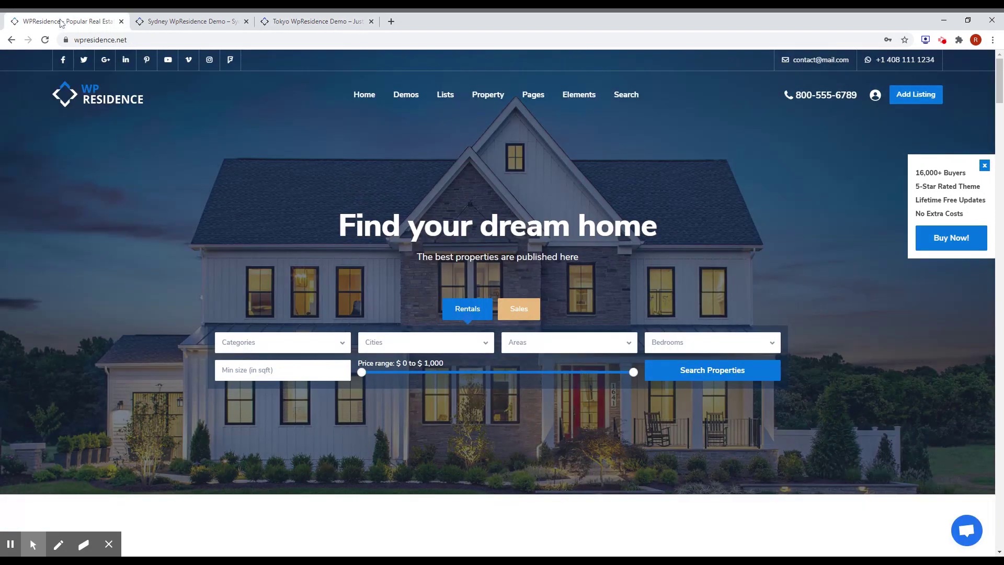
{"action": "mouse_move", "coordinate": [408, 94]}
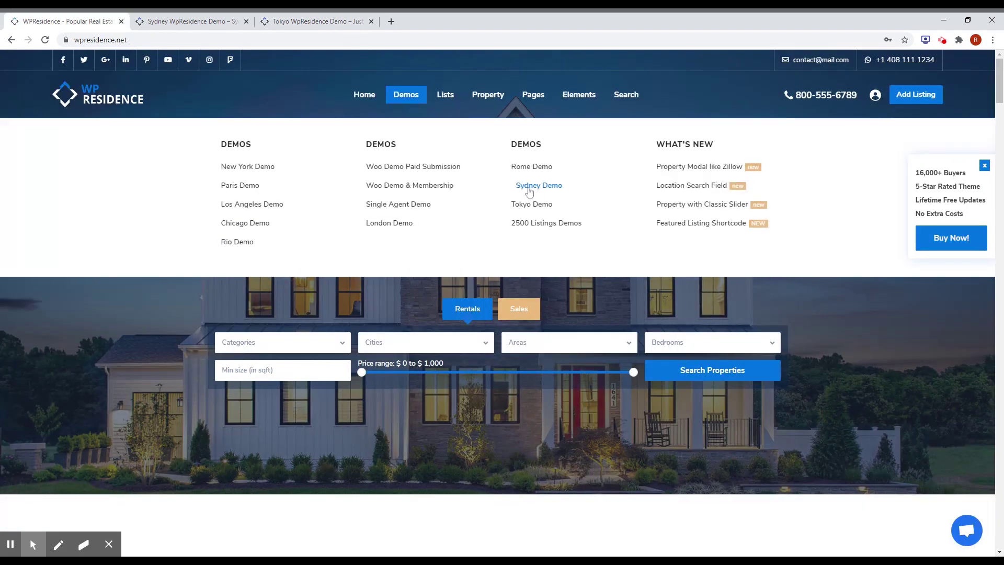